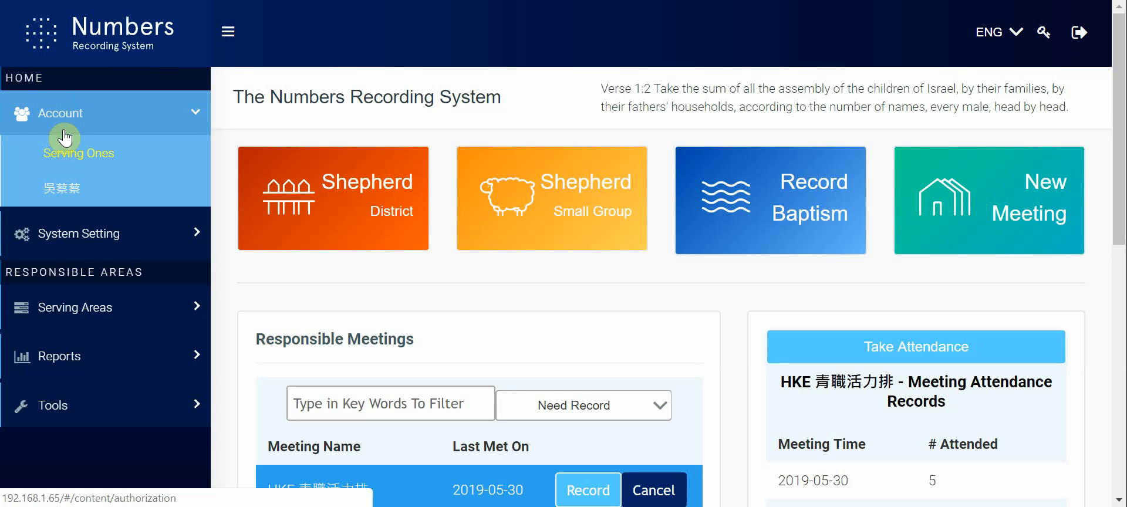
Step: Open the Serving Ones page under Account to manage serving accounts
{"action": "left_click", "coordinate": [73, 120]}
{"action": "left_click", "coordinate": [71, 117]}
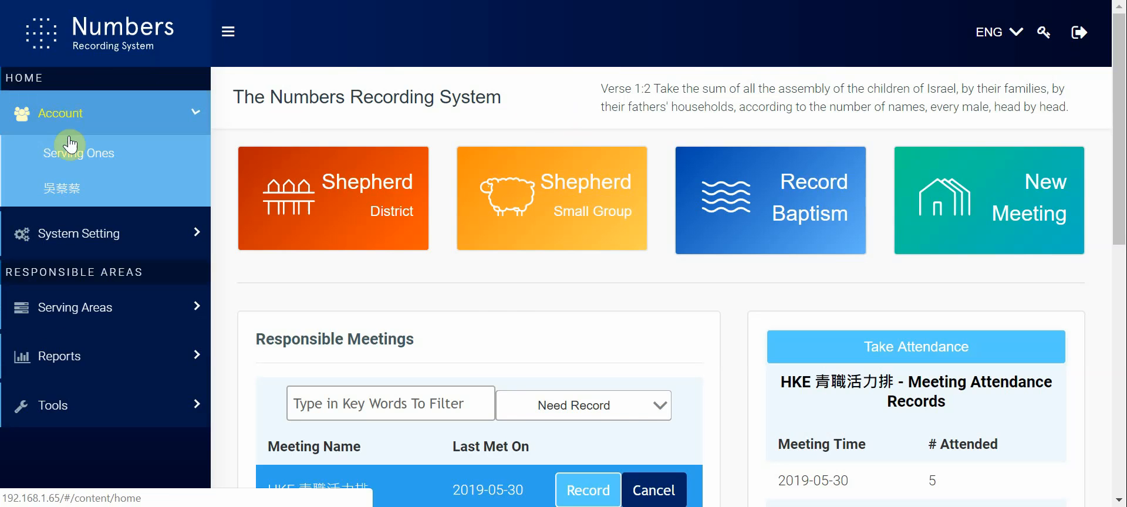
{"action": "left_click", "coordinate": [64, 167]}
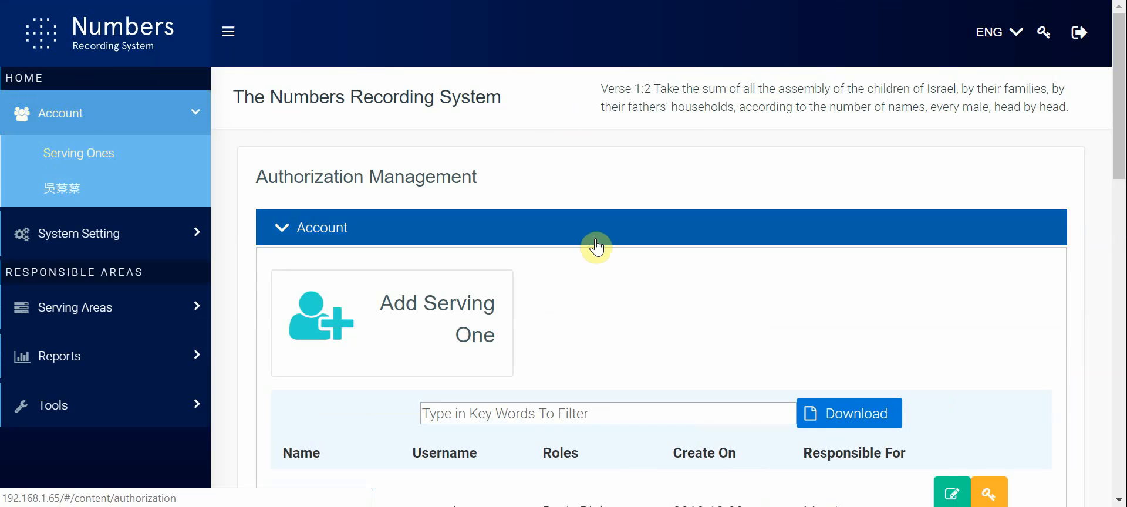
Step: Look through the list of serving accounts, examining their usernames, roles, creation dates and responsible areas
{"action": "left_click", "coordinate": [405, 353]}
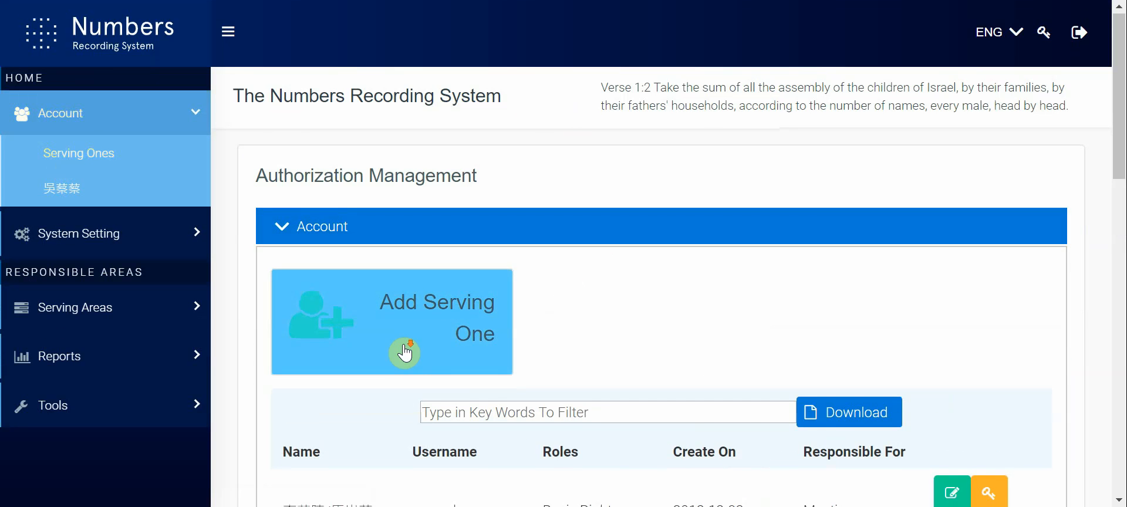
{"action": "scroll", "coordinate": [404, 352], "scroll_direction": "down", "scroll_amount": 5}
{"action": "scroll", "coordinate": [408, 351], "scroll_direction": "down", "scroll_amount": 8}
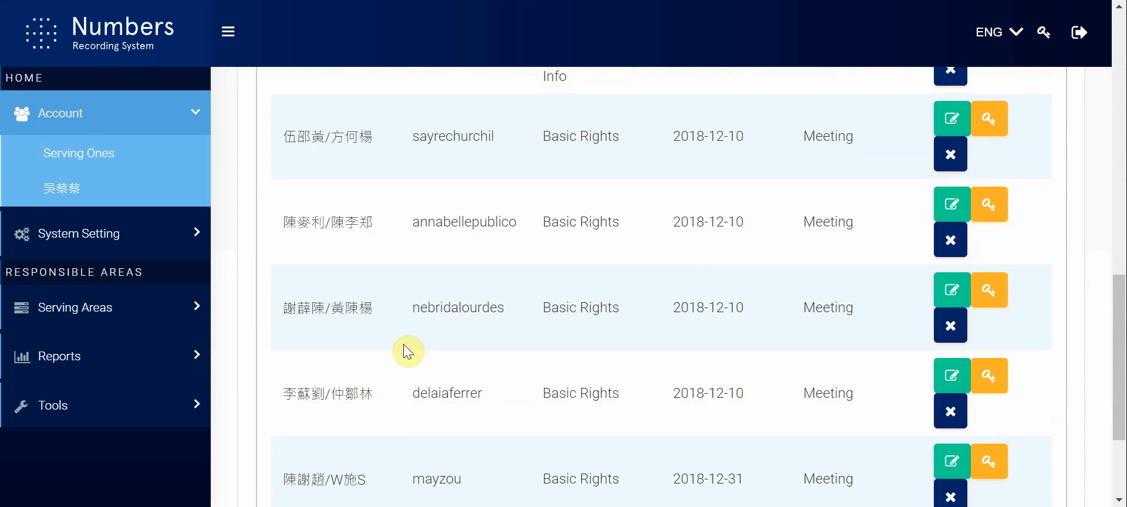
{"action": "scroll", "coordinate": [408, 351], "scroll_direction": "up", "scroll_amount": 4}
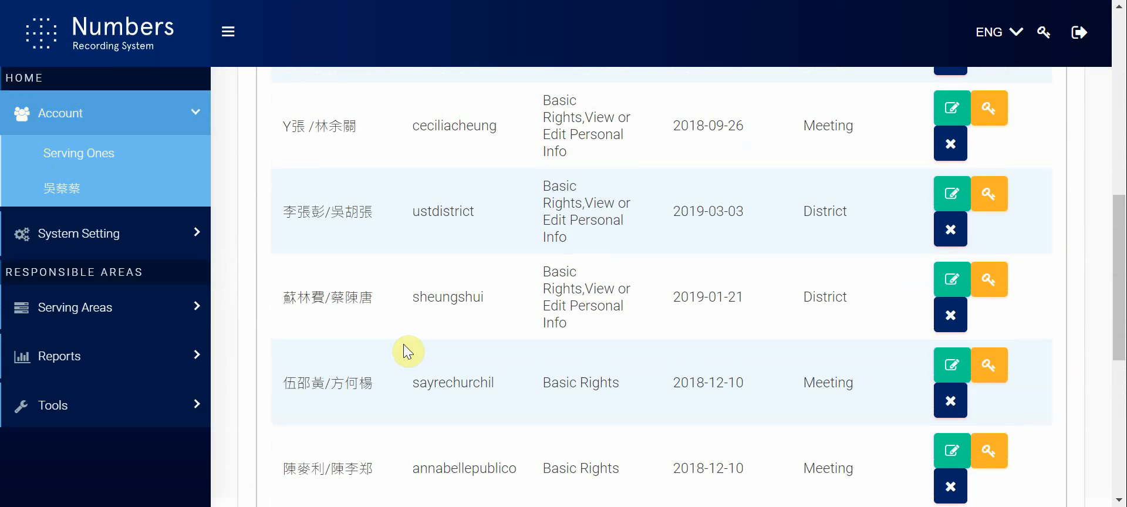
{"action": "scroll", "coordinate": [405, 351], "scroll_direction": "up", "scroll_amount": 7}
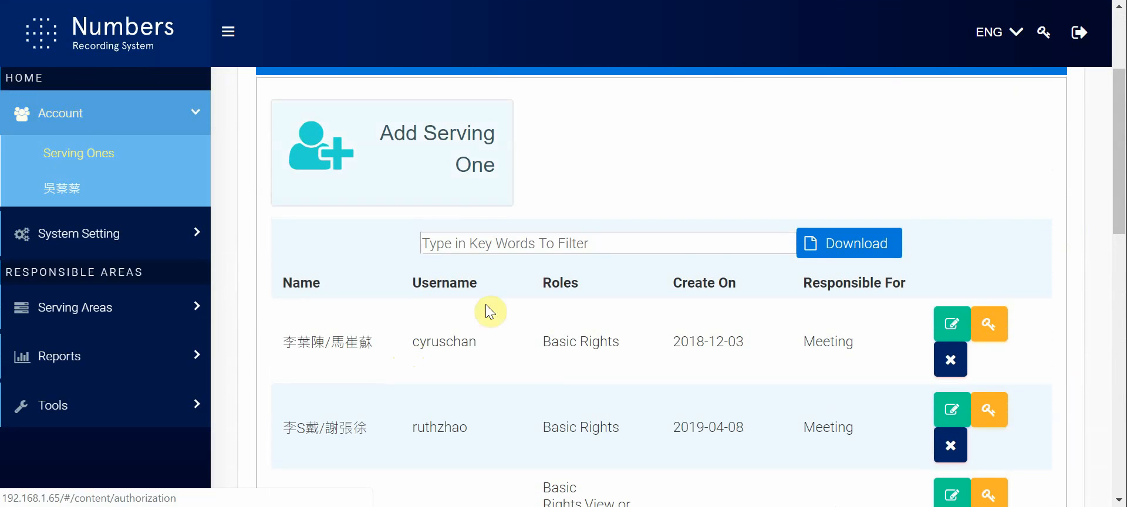
{"action": "scroll", "coordinate": [478, 317], "scroll_direction": "down", "scroll_amount": 2}
{"action": "scroll", "coordinate": [476, 322], "scroll_direction": "down", "scroll_amount": 9}
{"action": "scroll", "coordinate": [475, 322], "scroll_direction": "up", "scroll_amount": 12}
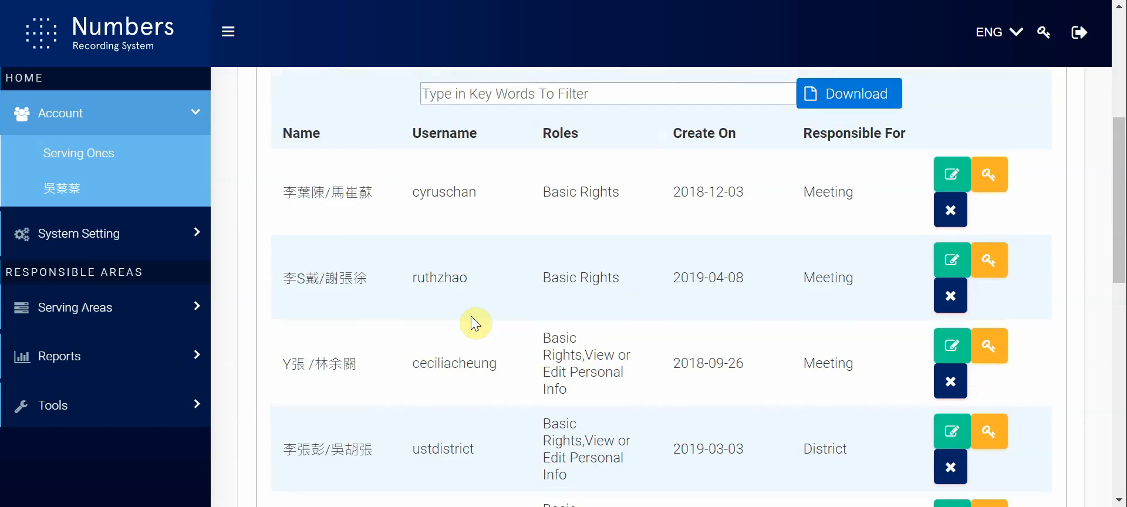
{"action": "scroll", "coordinate": [471, 316], "scroll_direction": "up", "scroll_amount": 2}
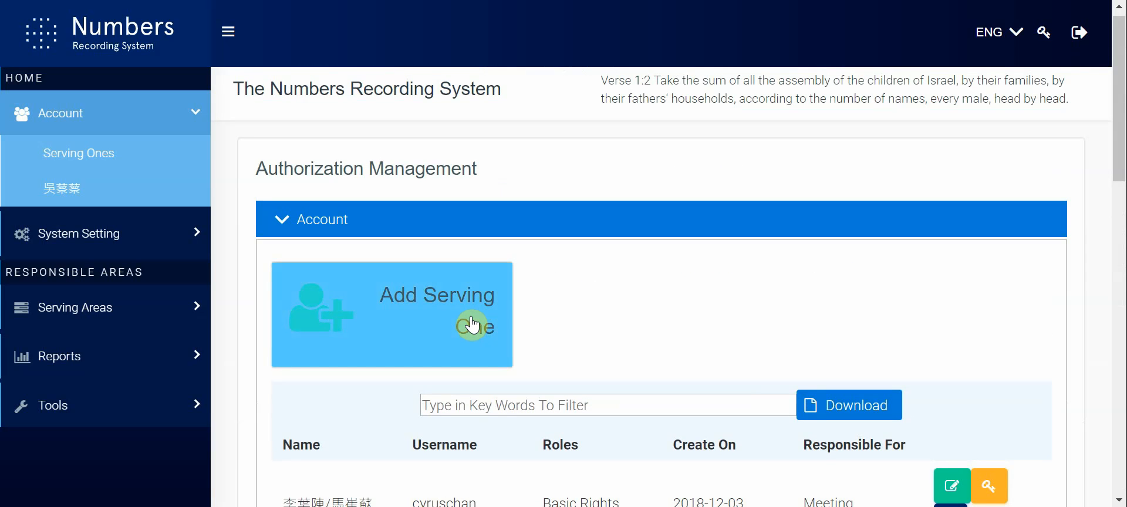
Step: Start adding a new serving one and open the attendee selection
{"action": "left_click", "coordinate": [472, 320]}
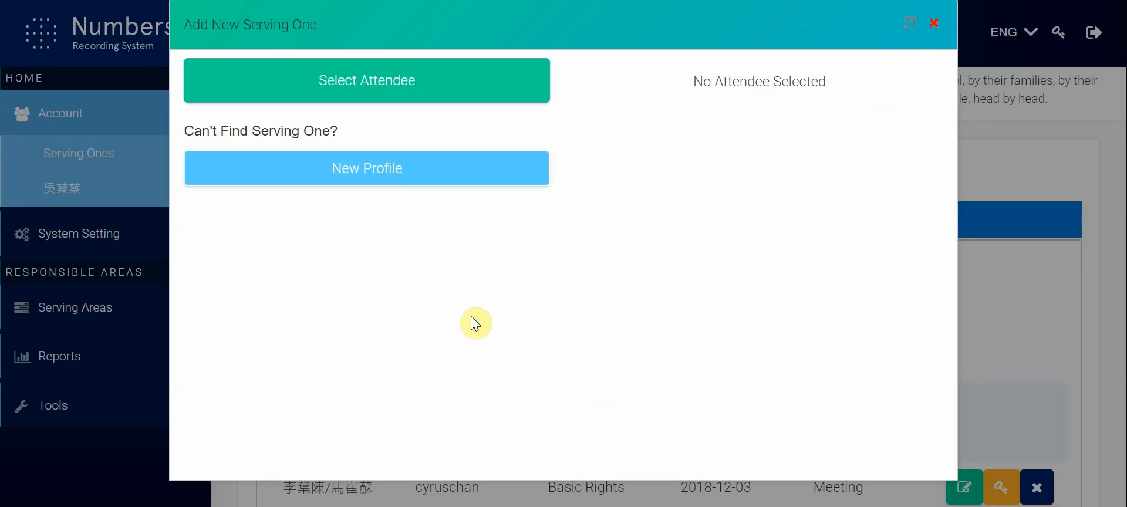
{"action": "left_click", "coordinate": [420, 91]}
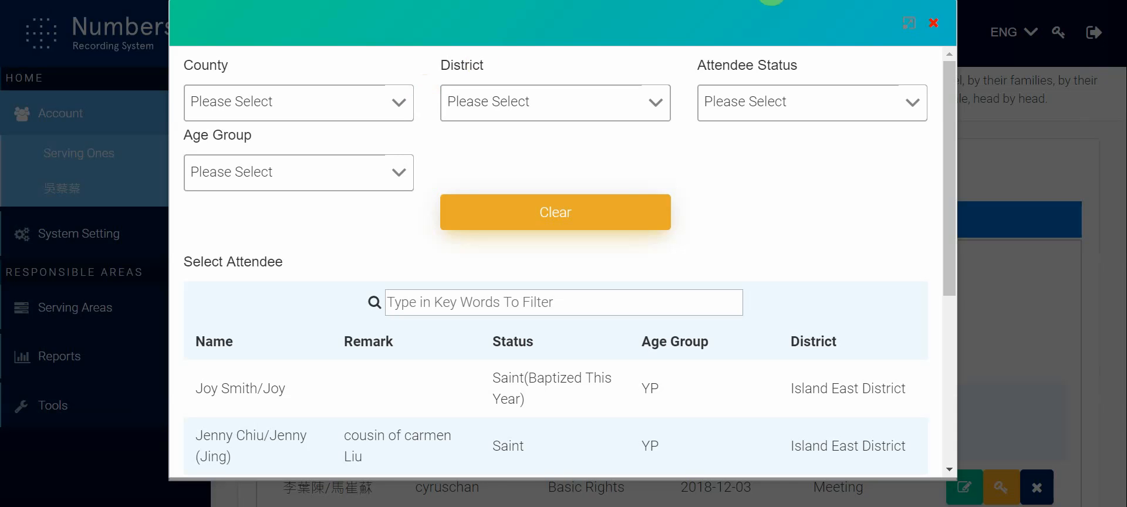
{"action": "left_click", "coordinate": [938, 25]}
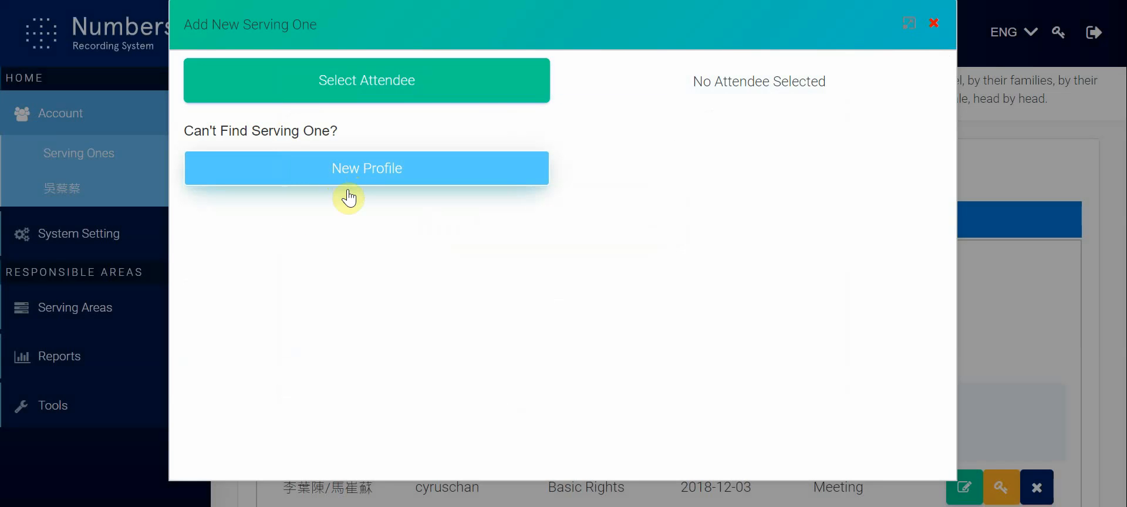
{"action": "left_click", "coordinate": [402, 84]}
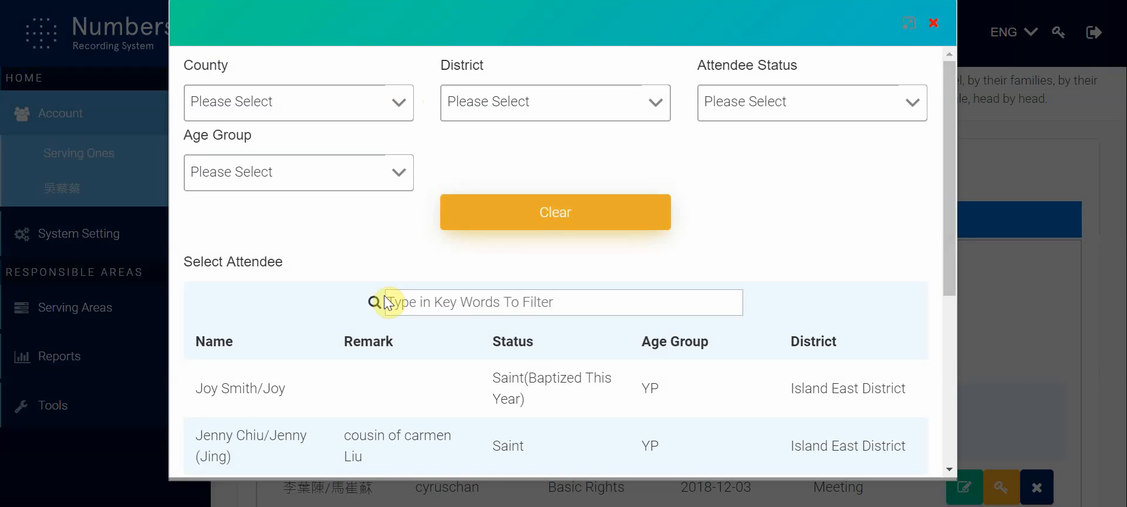
Step: Filter the attendee selection to Island East District
{"action": "left_click", "coordinate": [528, 114]}
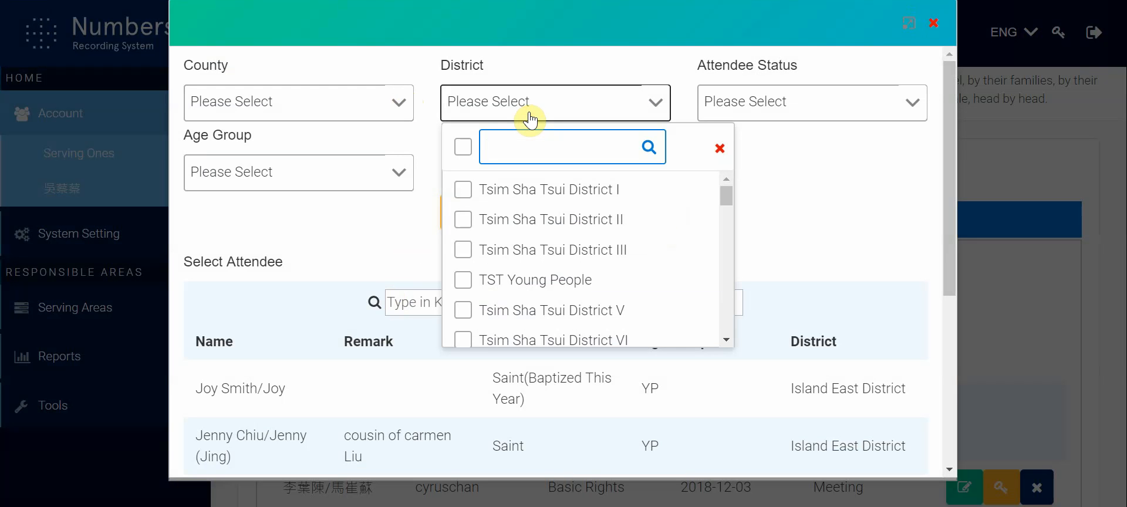
{"action": "scroll", "coordinate": [499, 299], "scroll_direction": "down", "scroll_amount": 5}
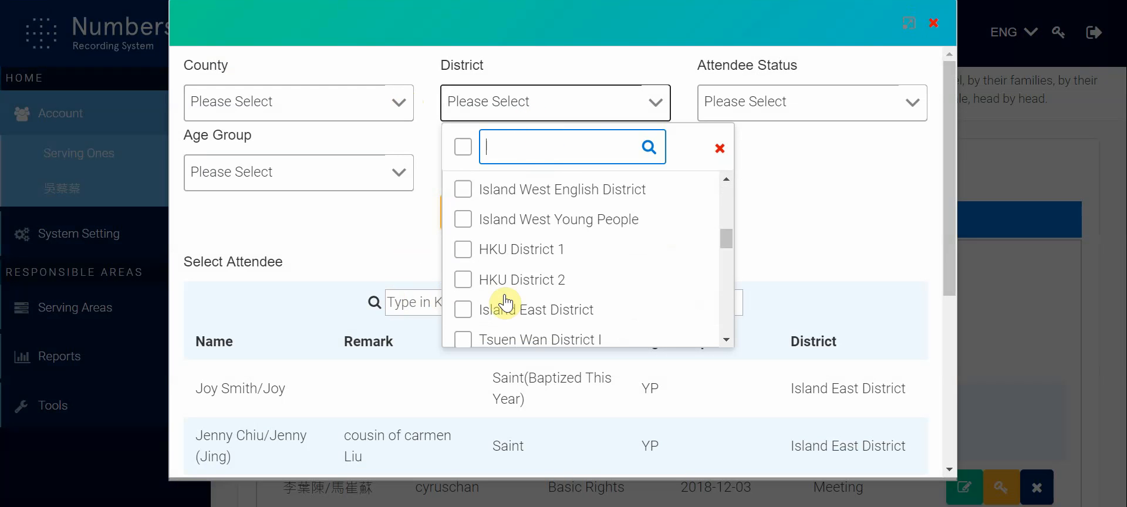
{"action": "scroll", "coordinate": [506, 303], "scroll_direction": "up", "scroll_amount": 4}
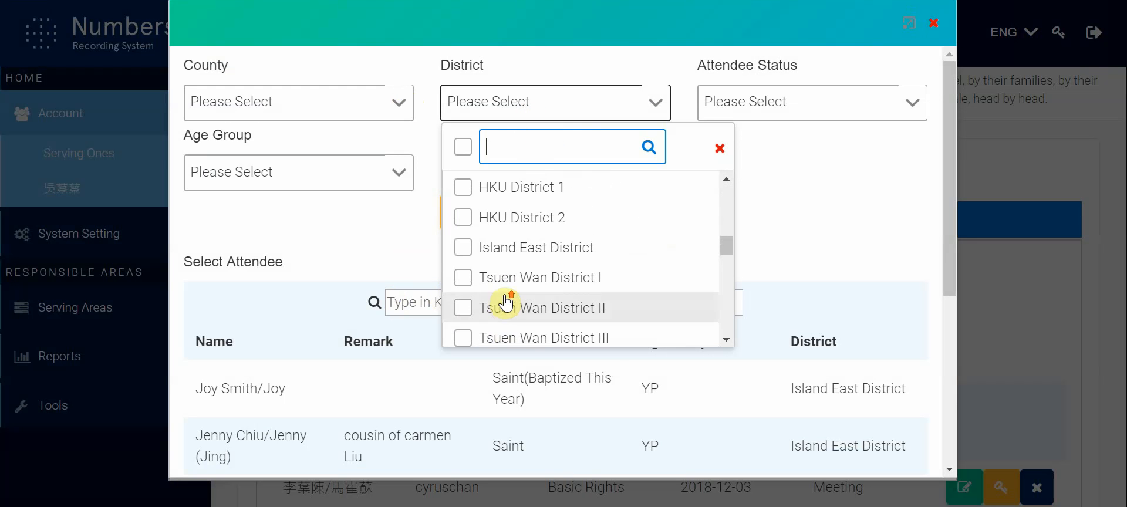
{"action": "scroll", "coordinate": [505, 302], "scroll_direction": "down", "scroll_amount": 1}
{"action": "left_click", "coordinate": [509, 279]}
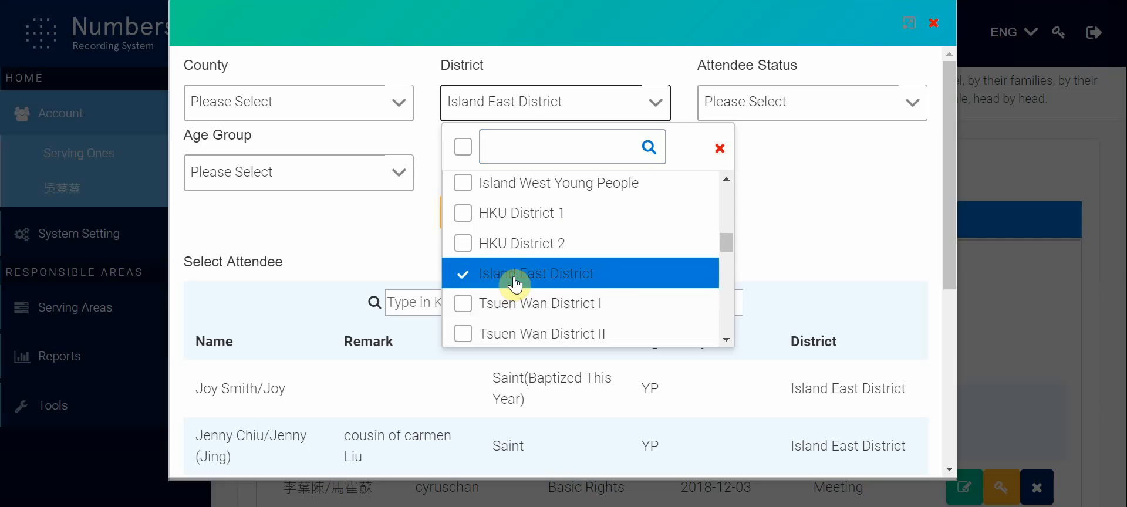
Step: Filter the attendees by the status Saint and select the first listed attendee as the new serving one
{"action": "left_click", "coordinate": [832, 109]}
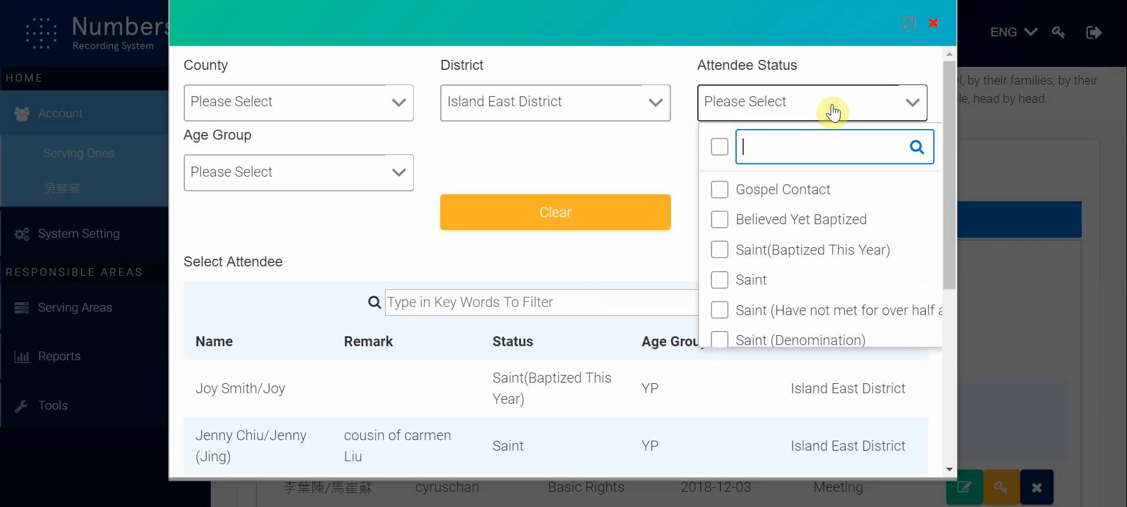
{"action": "left_click", "coordinate": [814, 281]}
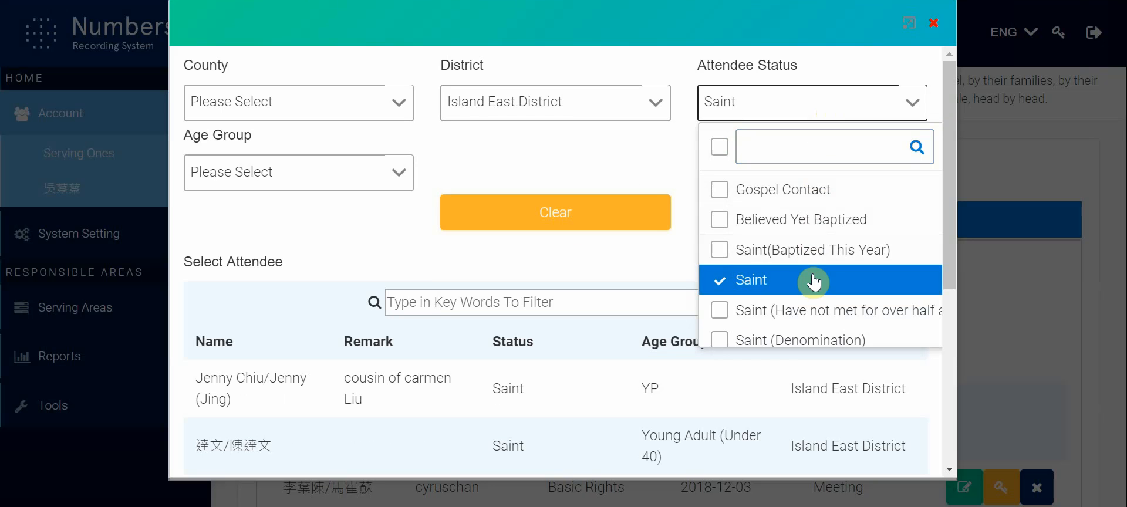
{"action": "left_click", "coordinate": [379, 194]}
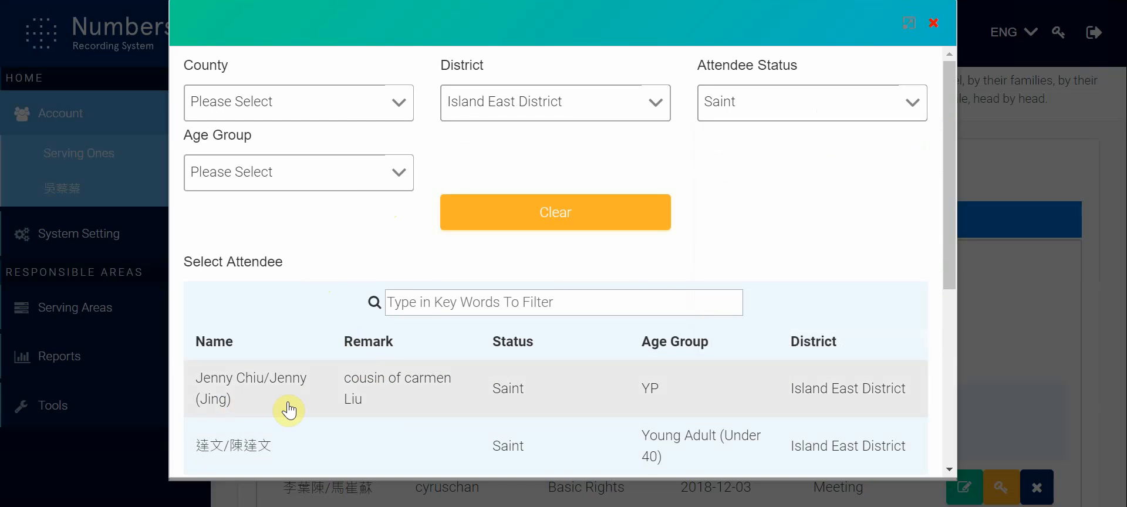
{"action": "left_click", "coordinate": [457, 306]}
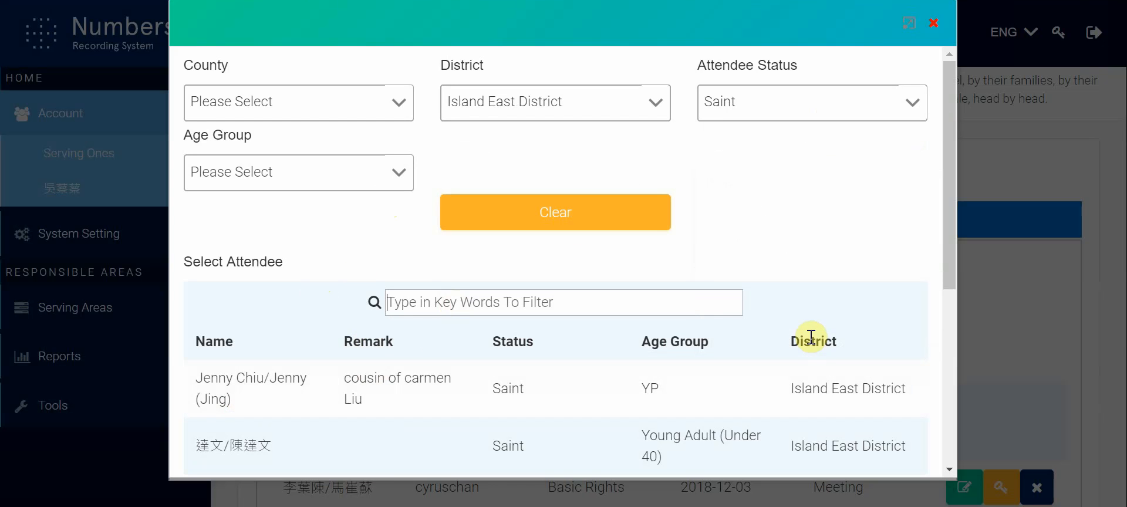
{"action": "left_click", "coordinate": [588, 382]}
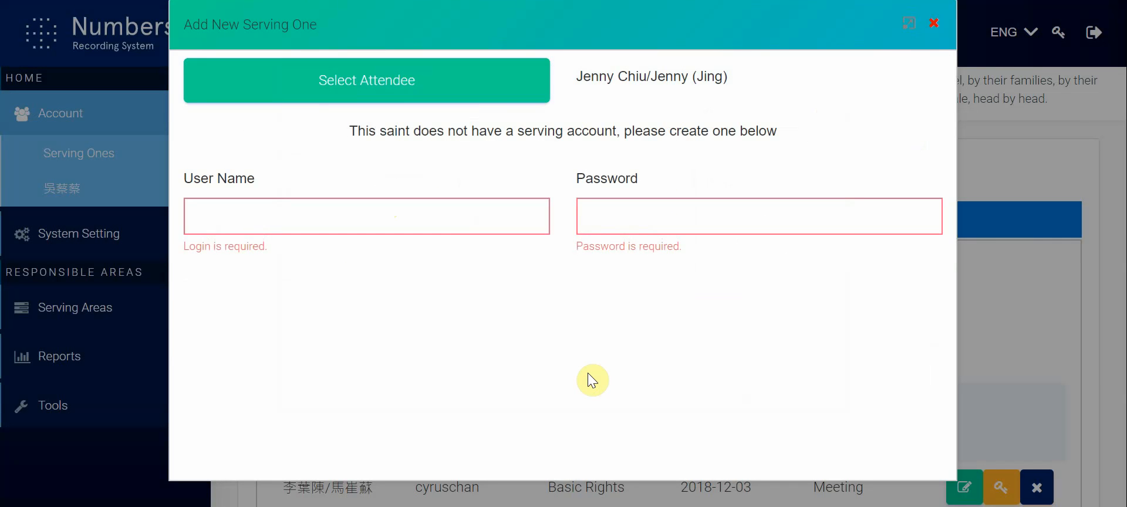
Step: Enter the user name for the attendee's new serving account
{"action": "left_click", "coordinate": [338, 219]}
{"action": "key", "text": "Tab"}
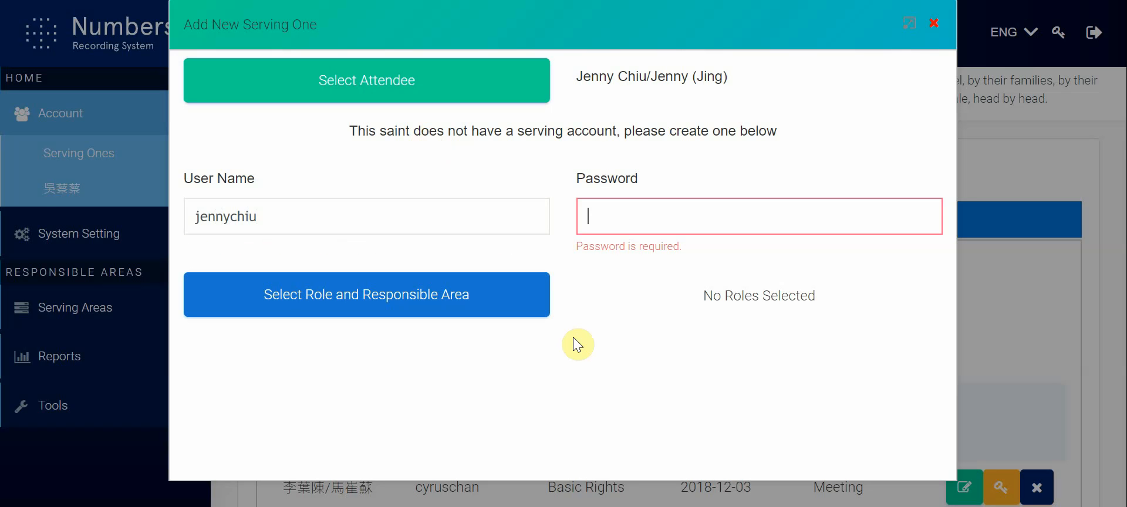
Step: Enter the new account's password, replacing the first entry with a longer one, and open the role and responsible area selection
{"action": "type", "text": "123456"}
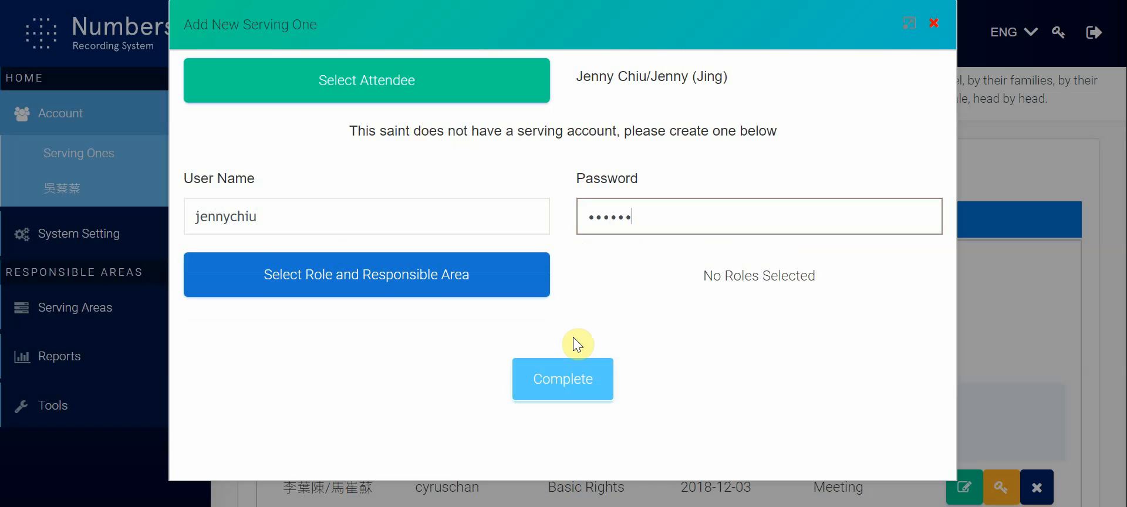
{"action": "key", "text": "BackSpace"}
{"action": "key", "text": "BackSpace"}
{"action": "key", "text": "BackSpace"}
{"action": "key", "text": "BackSpace"}
{"action": "key", "text": "BackSpace"}
{"action": "key", "text": "BackSpace"}
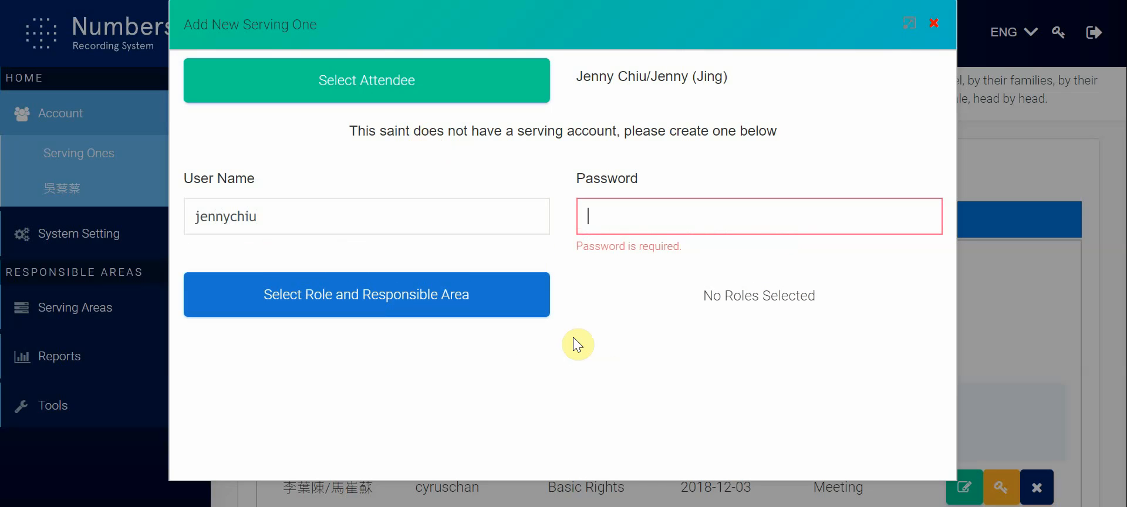
{"action": "type", "text": "123456789"}
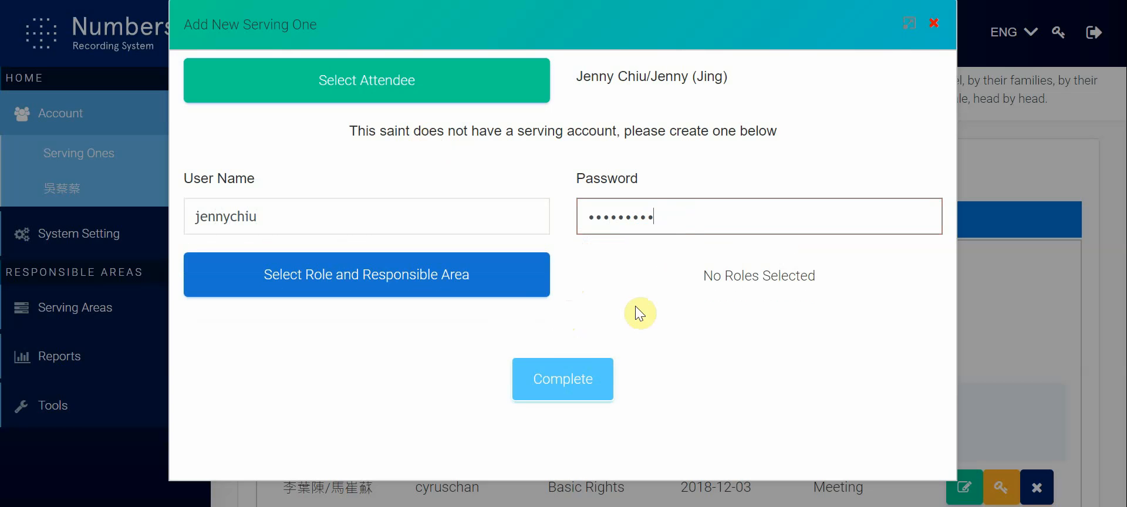
{"action": "left_click", "coordinate": [450, 281]}
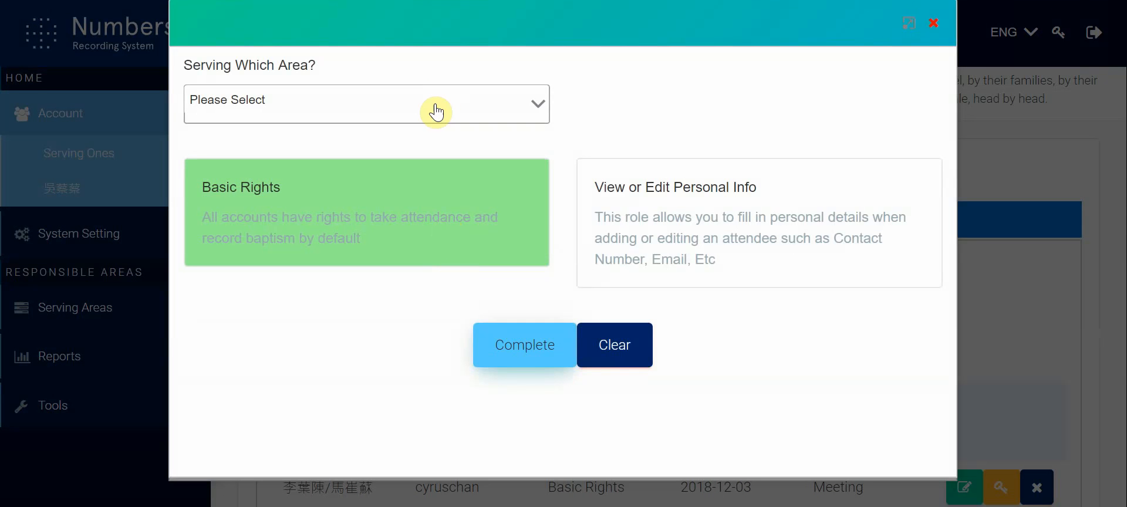
Step: Try Locality Admin as the serving area with Church In Hong Kong as the locality, and deselect that locality
{"action": "left_click", "coordinate": [435, 106]}
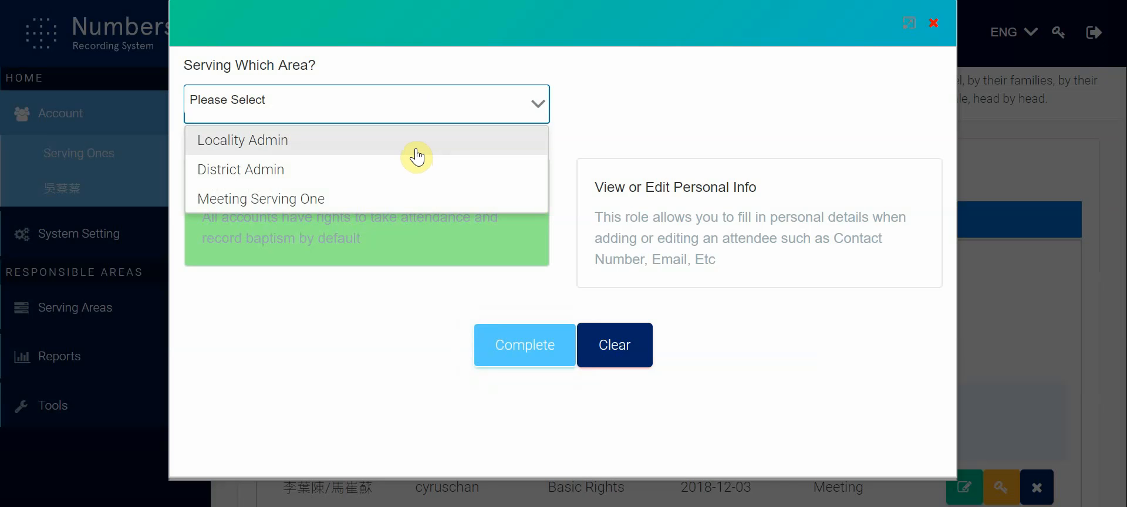
{"action": "left_click", "coordinate": [417, 155]}
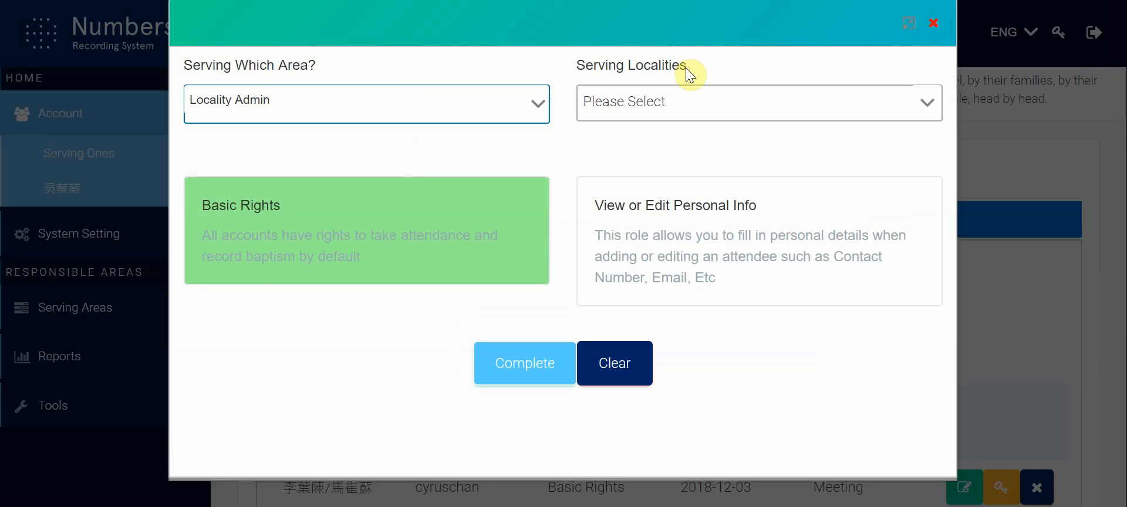
{"action": "left_click", "coordinate": [666, 101]}
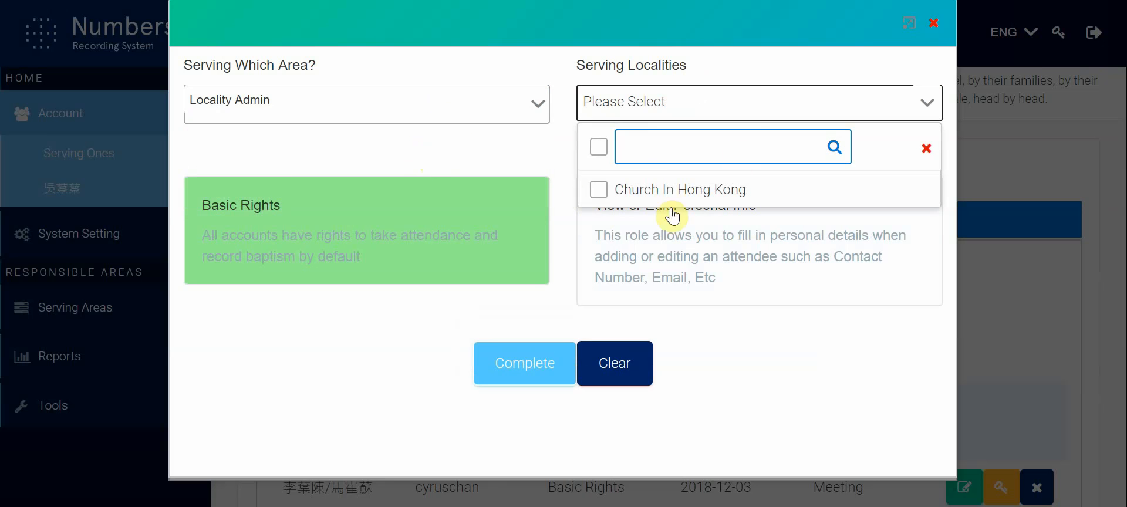
{"action": "left_click", "coordinate": [600, 191]}
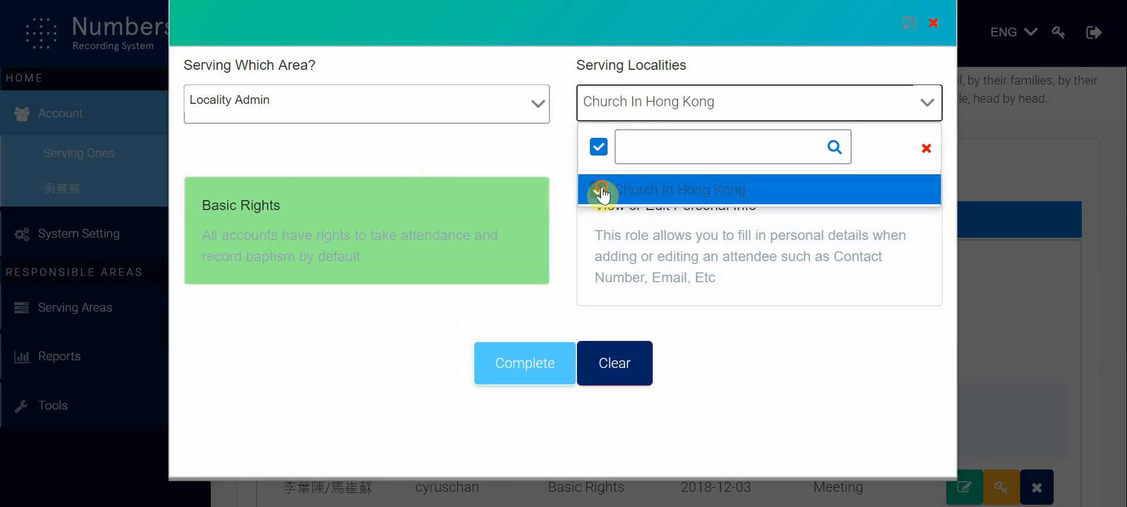
{"action": "left_click", "coordinate": [601, 192]}
{"action": "left_click", "coordinate": [511, 143]}
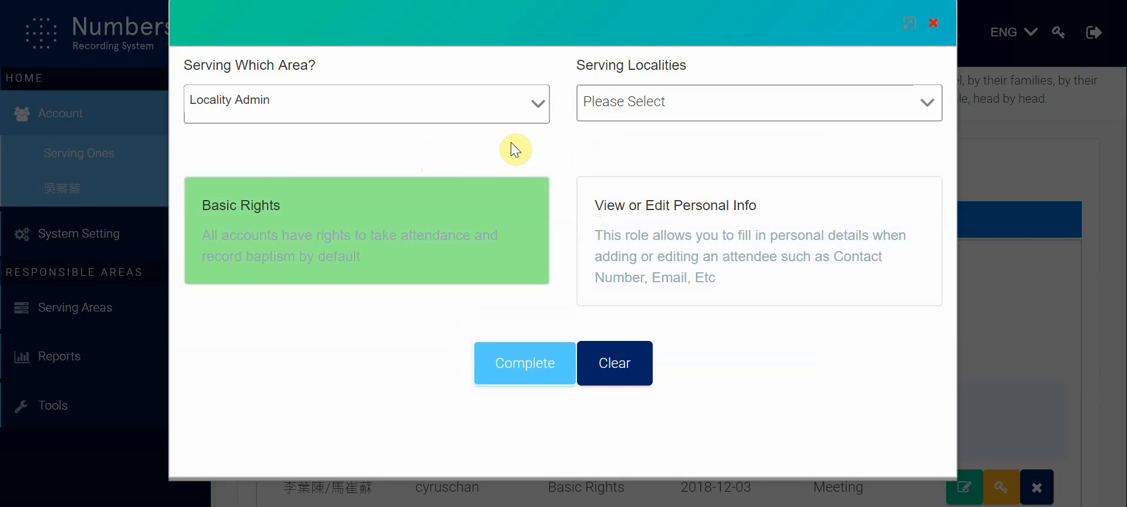
Step: Set the serving area to Meeting Serving One and open the meeting selection
{"action": "left_click", "coordinate": [531, 104]}
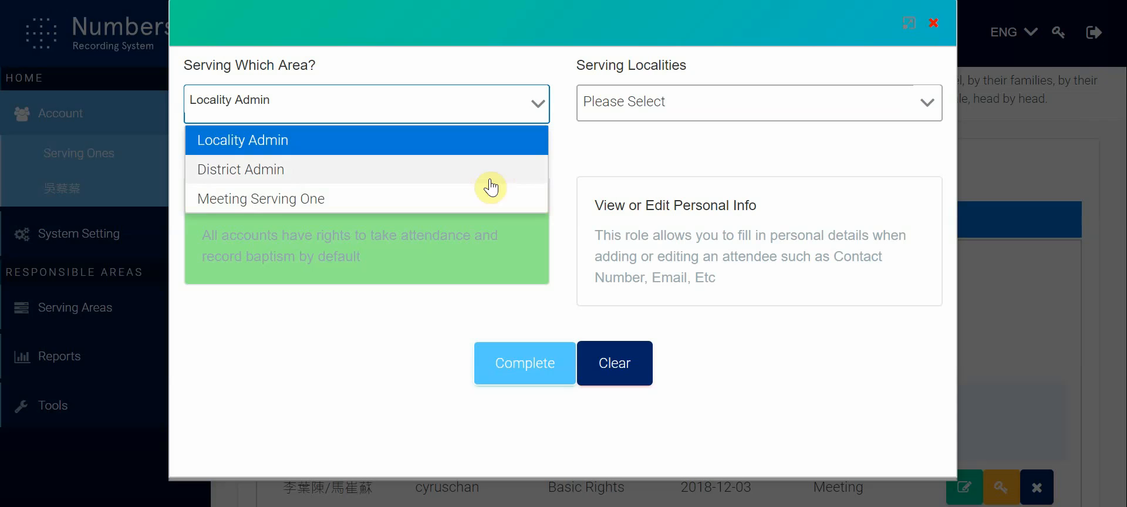
{"action": "left_click", "coordinate": [478, 208]}
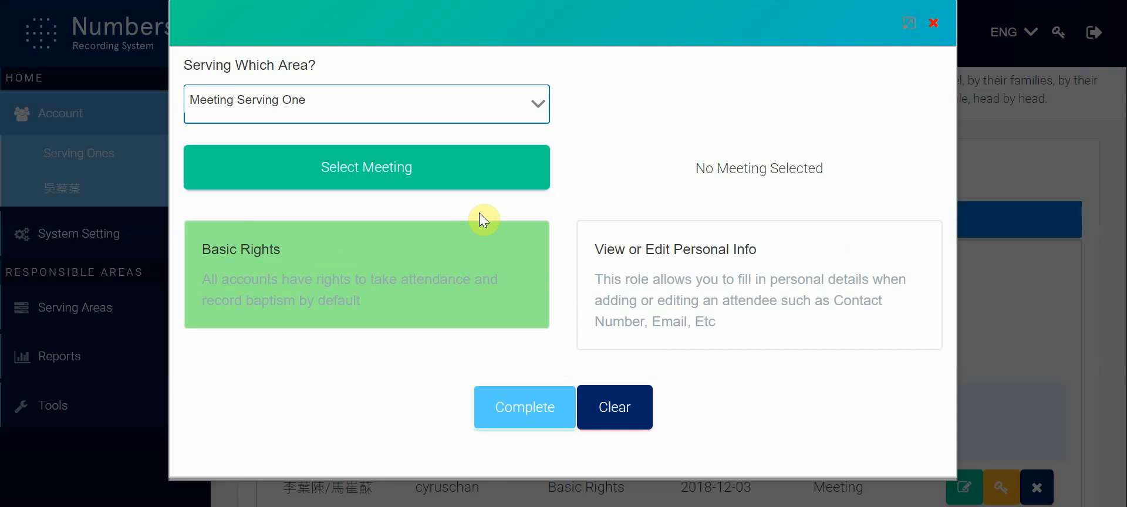
{"action": "left_click", "coordinate": [494, 176]}
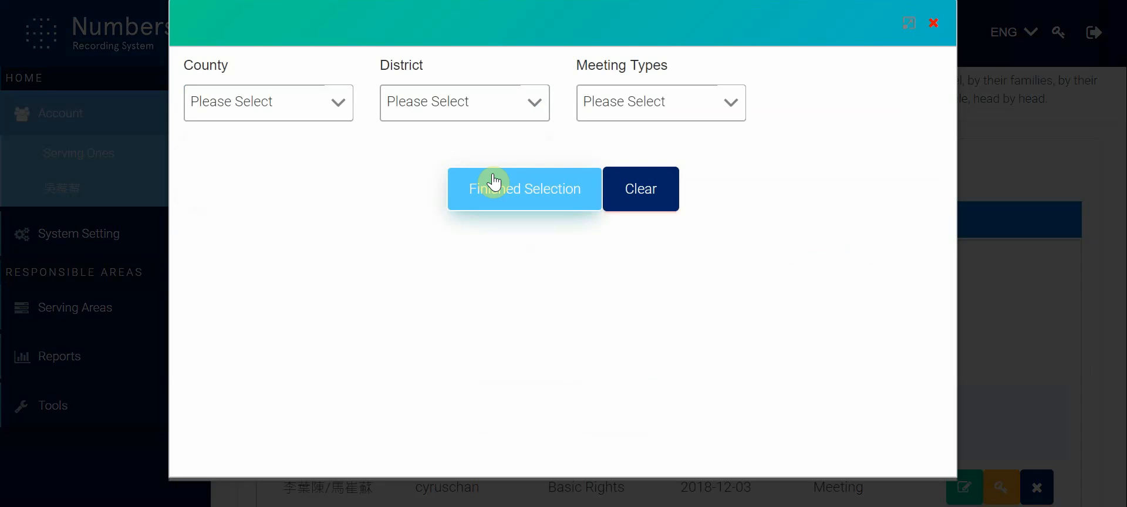
Step: Filter the meetings by Island East District and the meeting type Small Group Meeting
{"action": "left_click", "coordinate": [449, 110]}
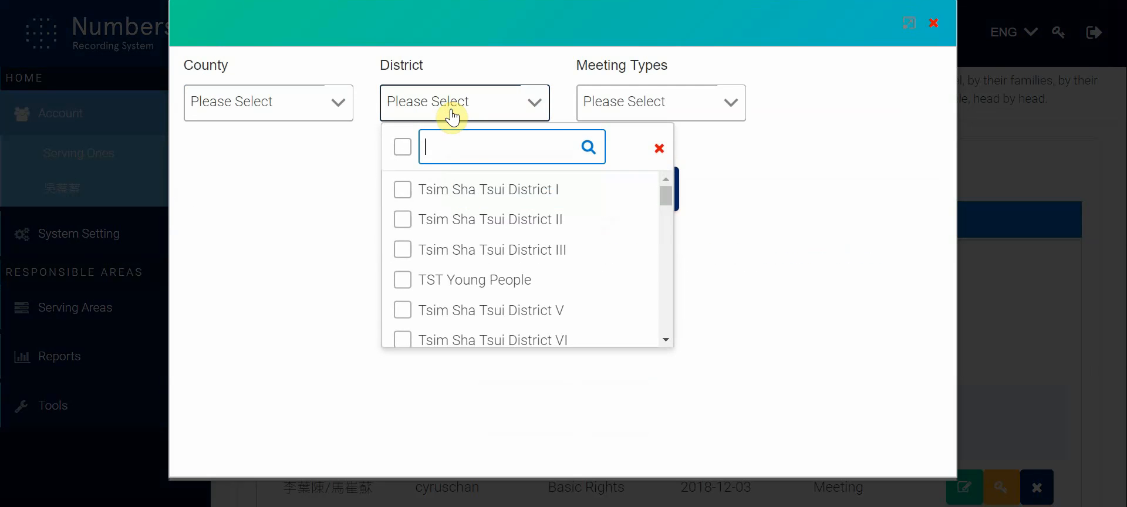
{"action": "scroll", "coordinate": [491, 309], "scroll_direction": "down", "scroll_amount": 3}
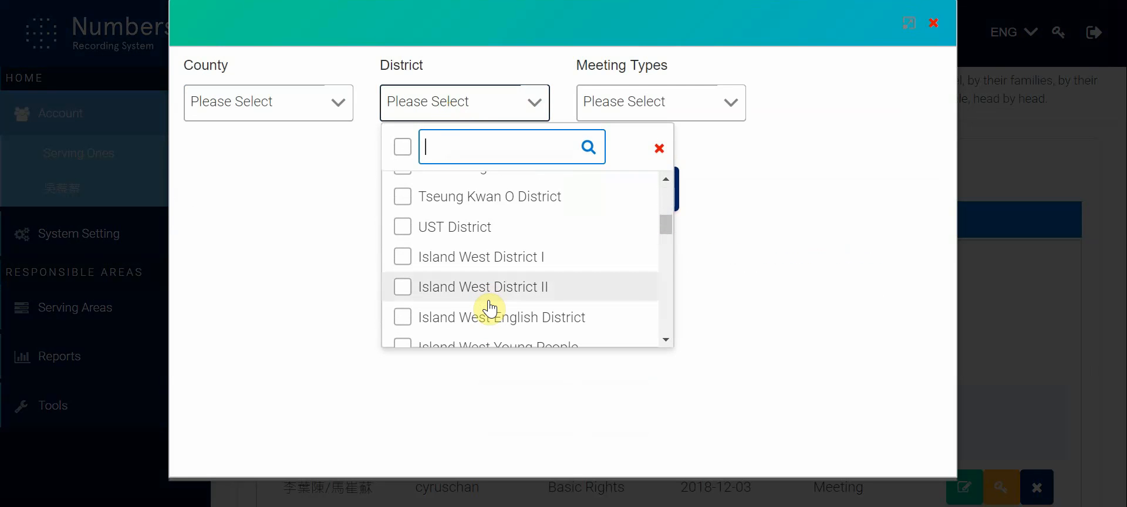
{"action": "scroll", "coordinate": [490, 308], "scroll_direction": "down", "scroll_amount": 2}
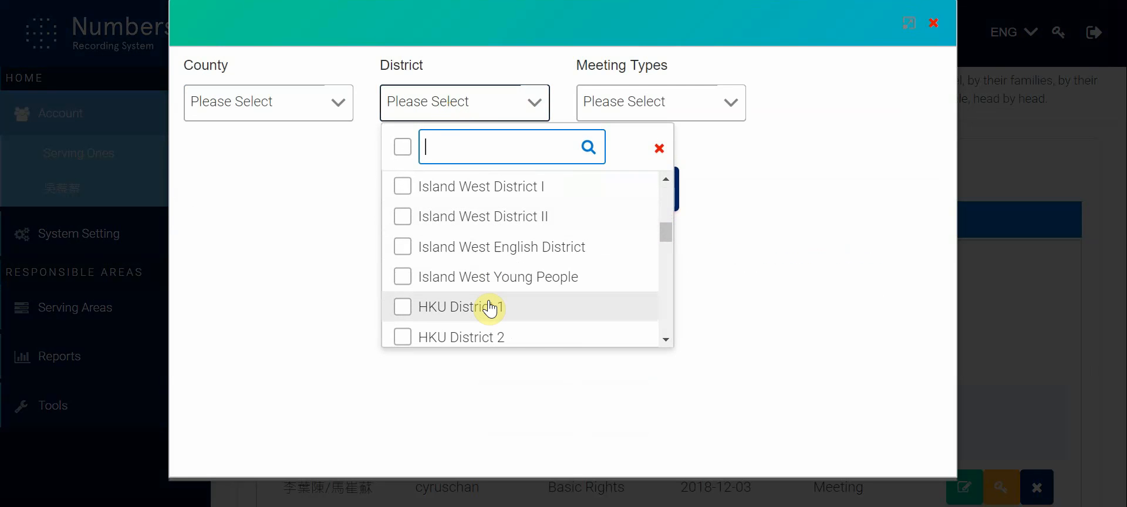
{"action": "scroll", "coordinate": [491, 308], "scroll_direction": "up", "scroll_amount": 2}
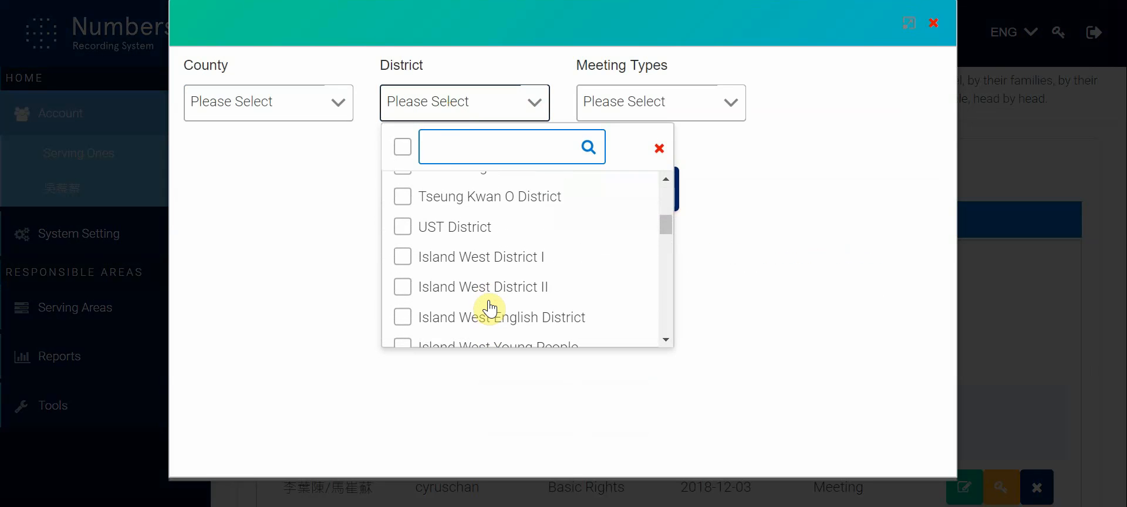
{"action": "scroll", "coordinate": [491, 307], "scroll_direction": "down", "scroll_amount": 4}
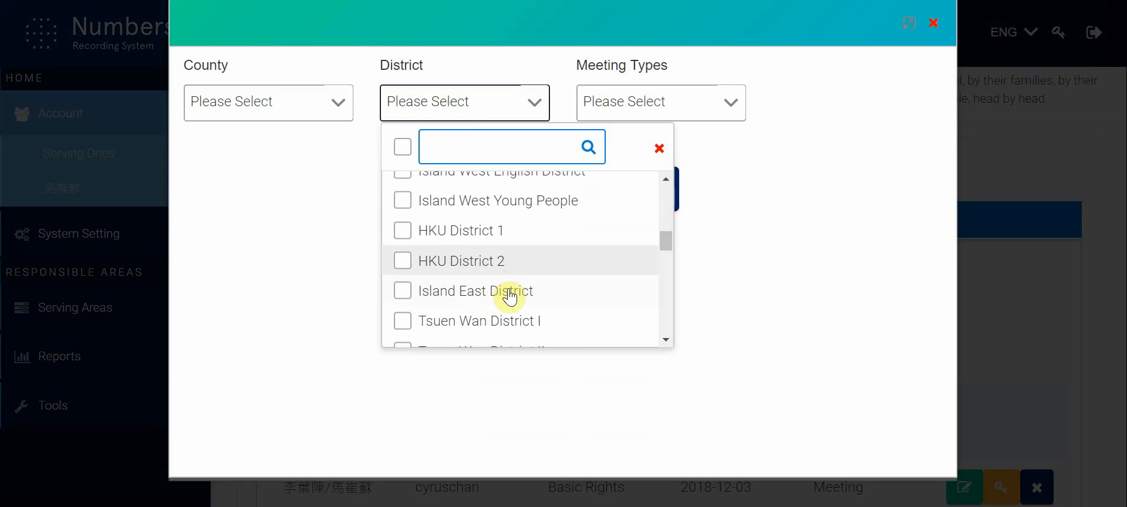
{"action": "left_click", "coordinate": [505, 293]}
{"action": "left_click", "coordinate": [637, 101]}
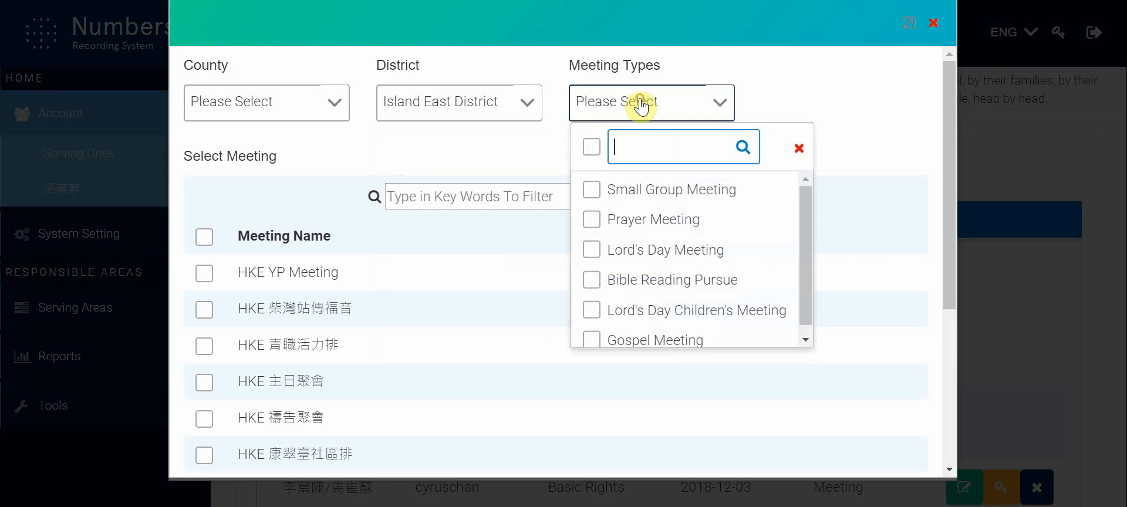
{"action": "left_click", "coordinate": [646, 193]}
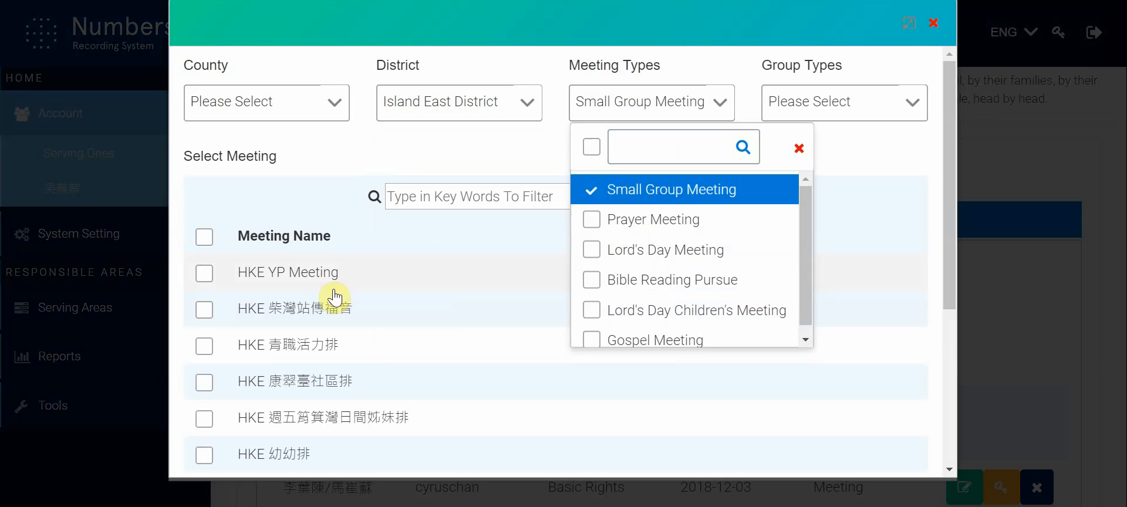
Step: Choose HKE YP Meeting as the responsible meeting and finish the selection
{"action": "scroll", "coordinate": [334, 251], "scroll_direction": "down", "scroll_amount": 4}
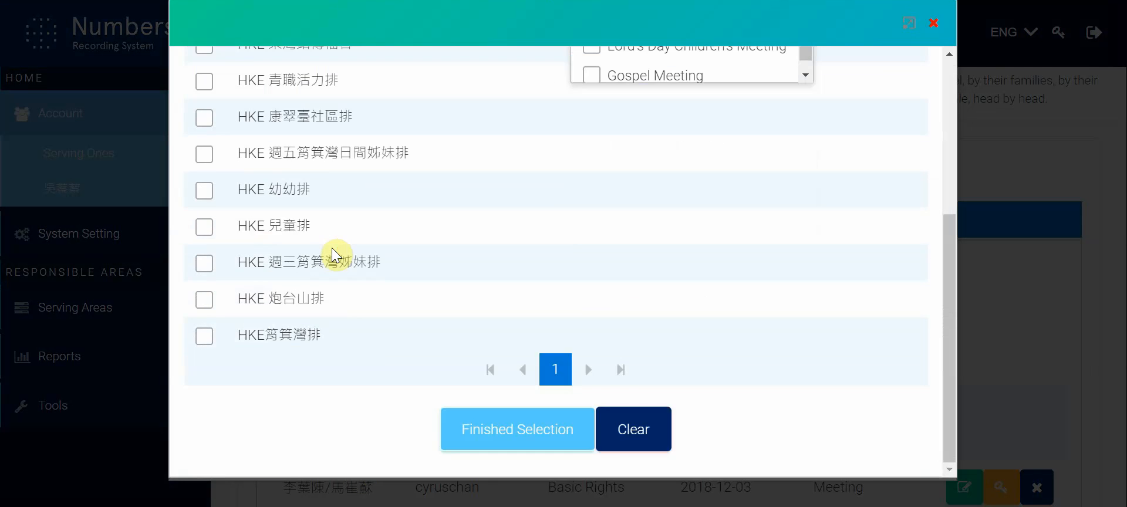
{"action": "scroll", "coordinate": [334, 251], "scroll_direction": "up", "scroll_amount": 3}
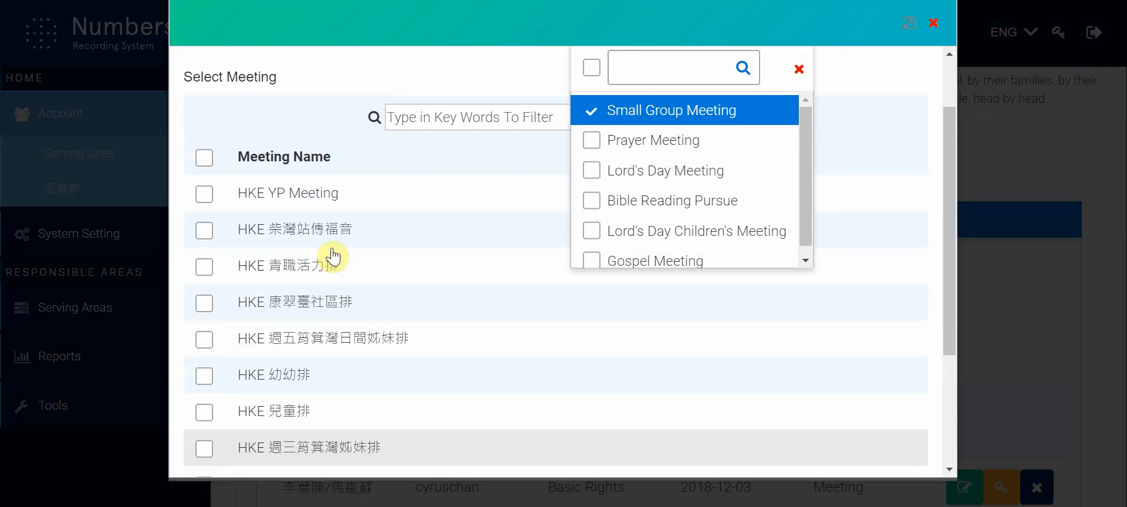
{"action": "left_click", "coordinate": [244, 208]}
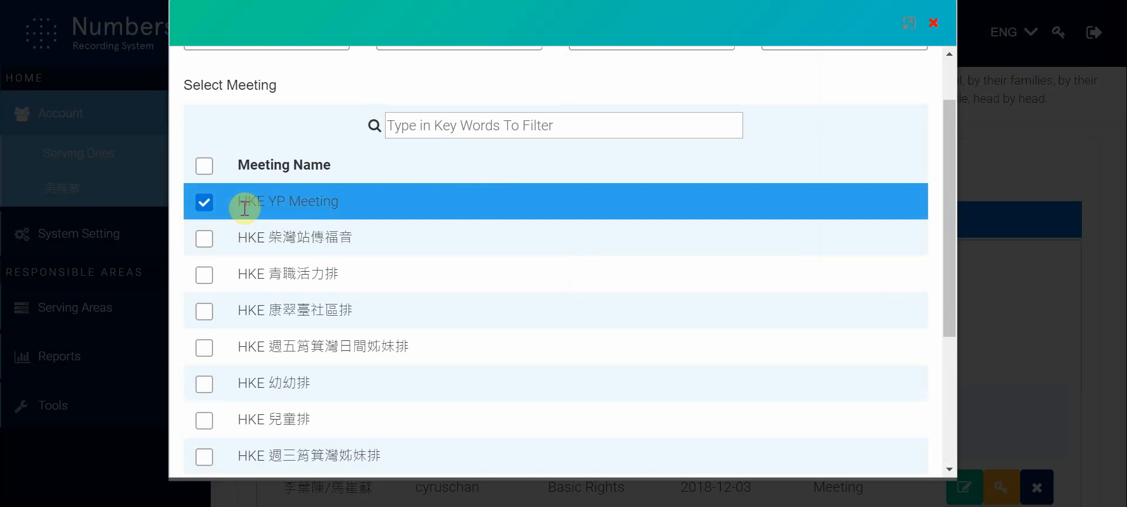
{"action": "scroll", "coordinate": [677, 312], "scroll_direction": "up", "scroll_amount": 1}
{"action": "scroll", "coordinate": [679, 309], "scroll_direction": "down", "scroll_amount": 5}
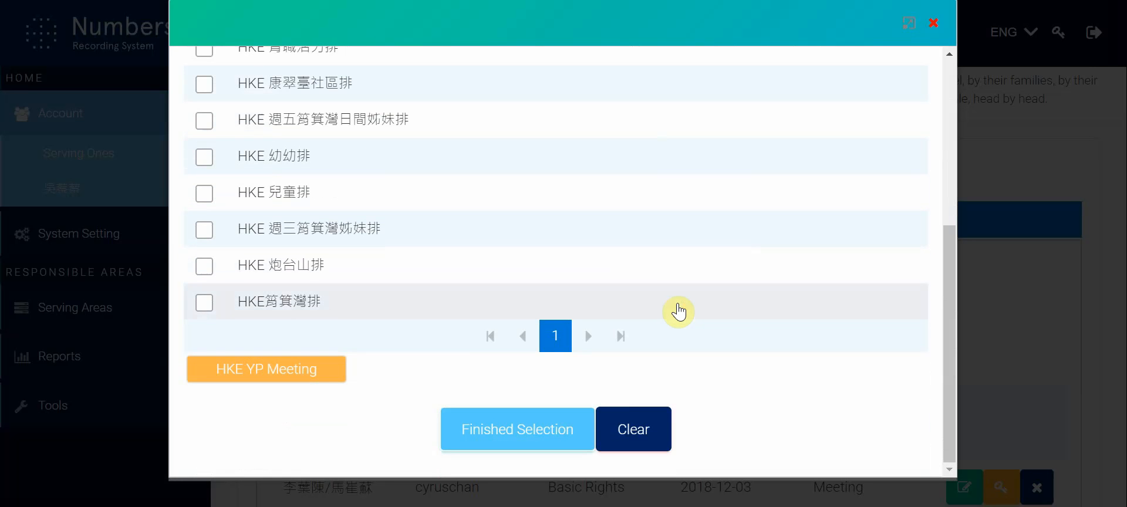
{"action": "left_click", "coordinate": [545, 436]}
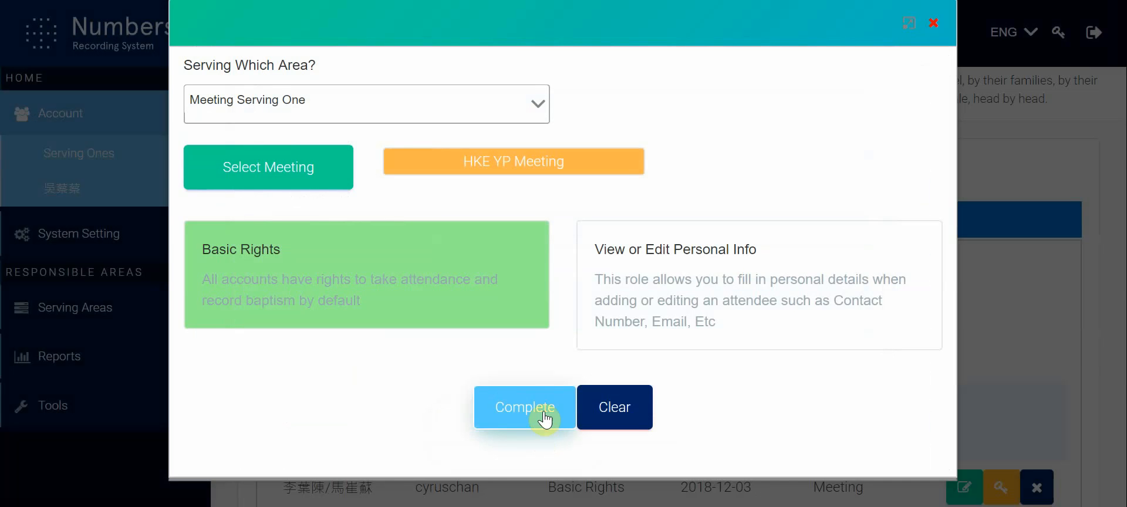
Step: Reopen the meeting selection and add HKE 柴灣站傳福音 and HKE 青職活力排 to the responsible meetings
{"action": "left_click", "coordinate": [284, 175]}
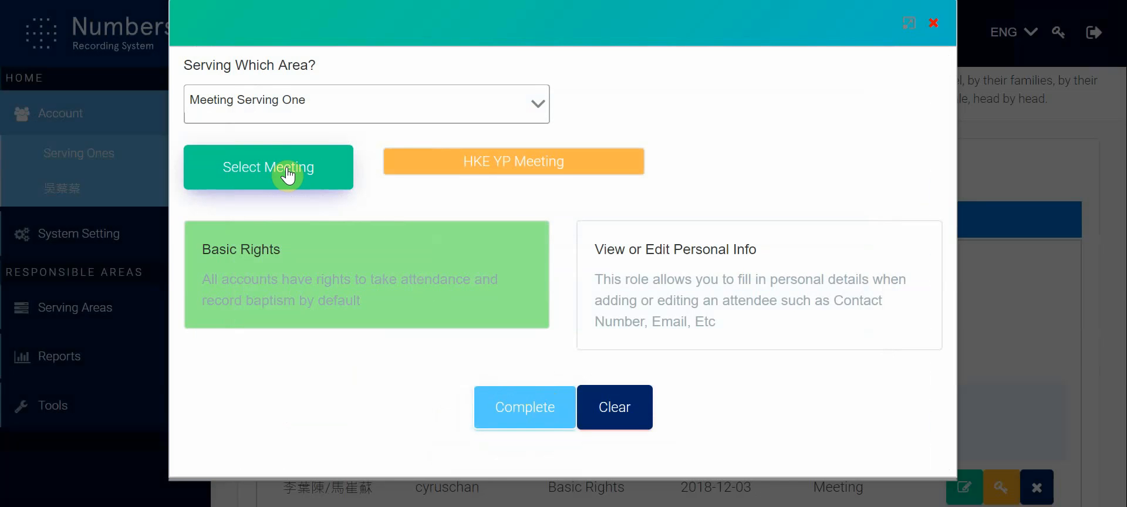
{"action": "scroll", "coordinate": [496, 224], "scroll_direction": "up", "scroll_amount": 5}
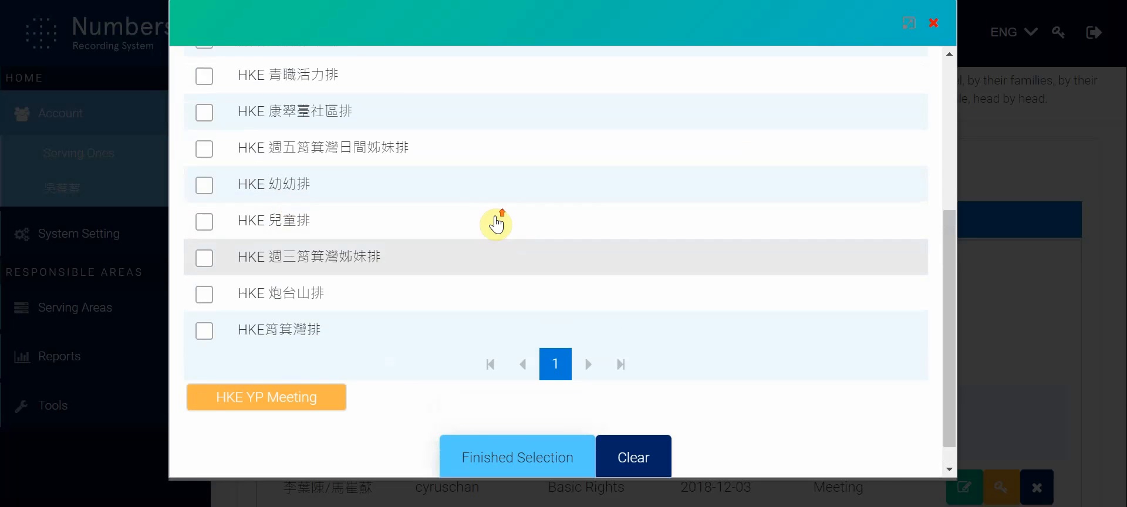
{"action": "scroll", "coordinate": [351, 215], "scroll_direction": "down", "scroll_amount": 5}
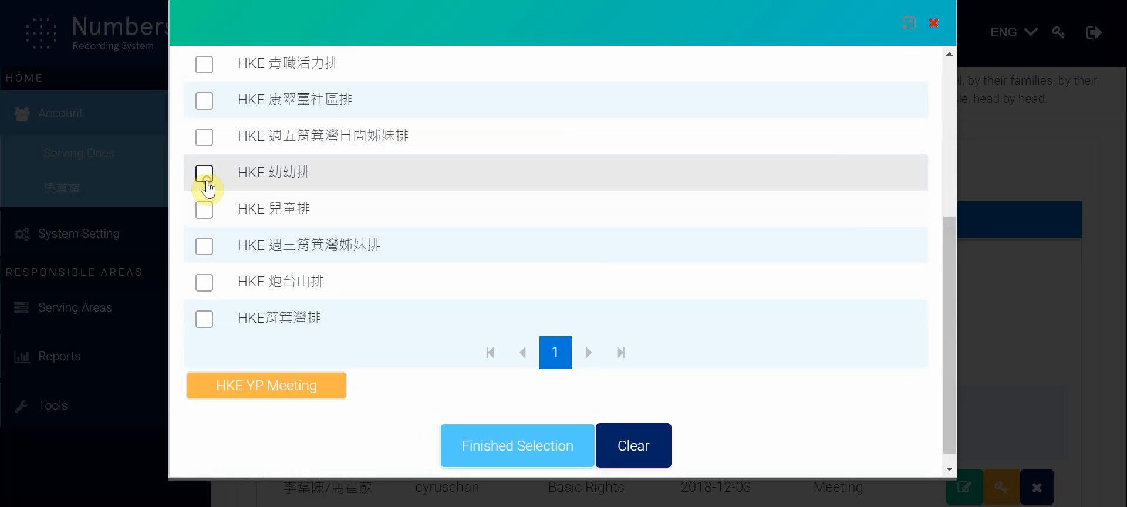
{"action": "scroll", "coordinate": [211, 184], "scroll_direction": "up", "scroll_amount": 5}
{"action": "left_click", "coordinate": [269, 315]}
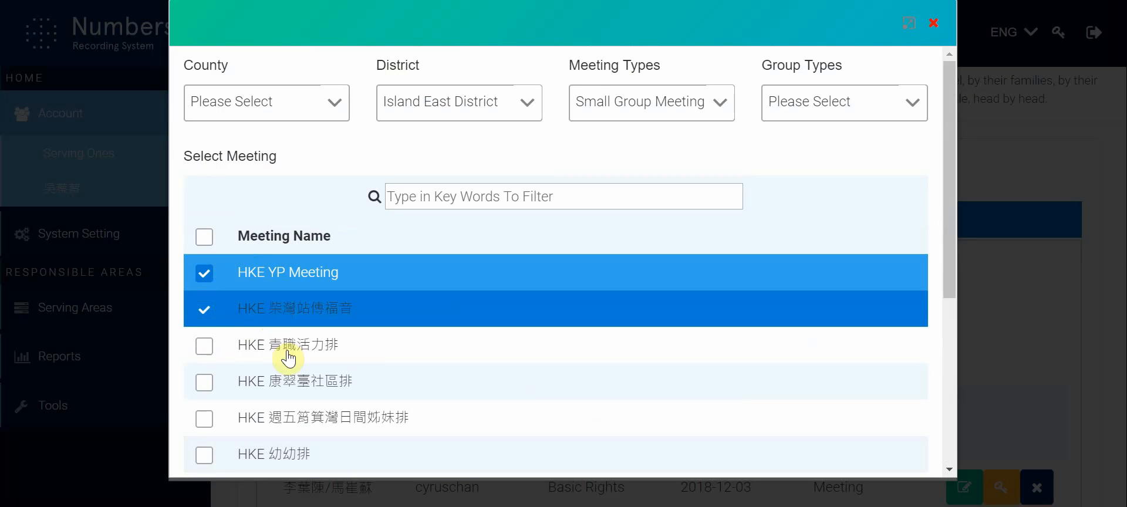
{"action": "left_click", "coordinate": [286, 349]}
{"action": "scroll", "coordinate": [545, 334], "scroll_direction": "down", "scroll_amount": 5}
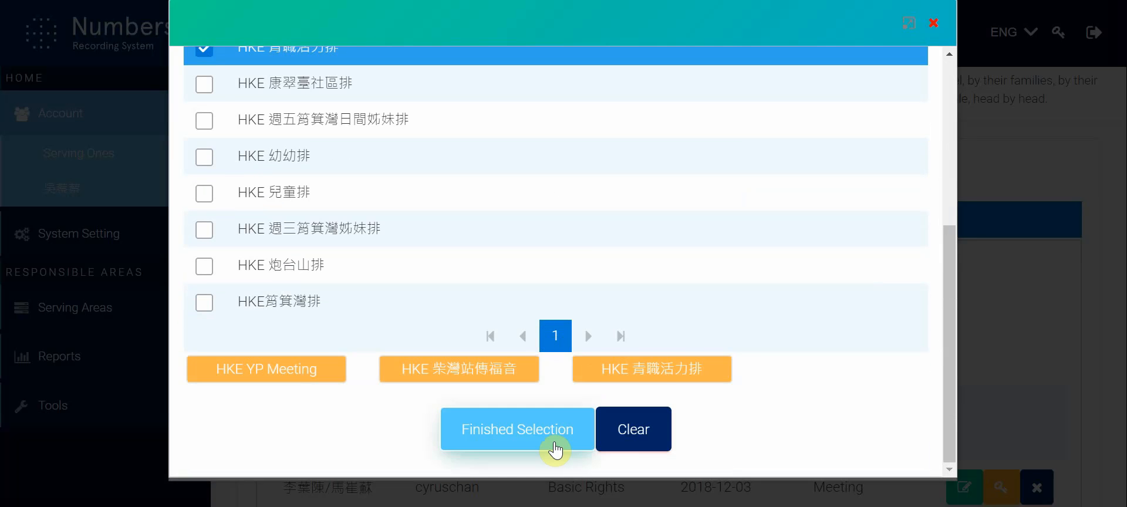
{"action": "left_click", "coordinate": [554, 441]}
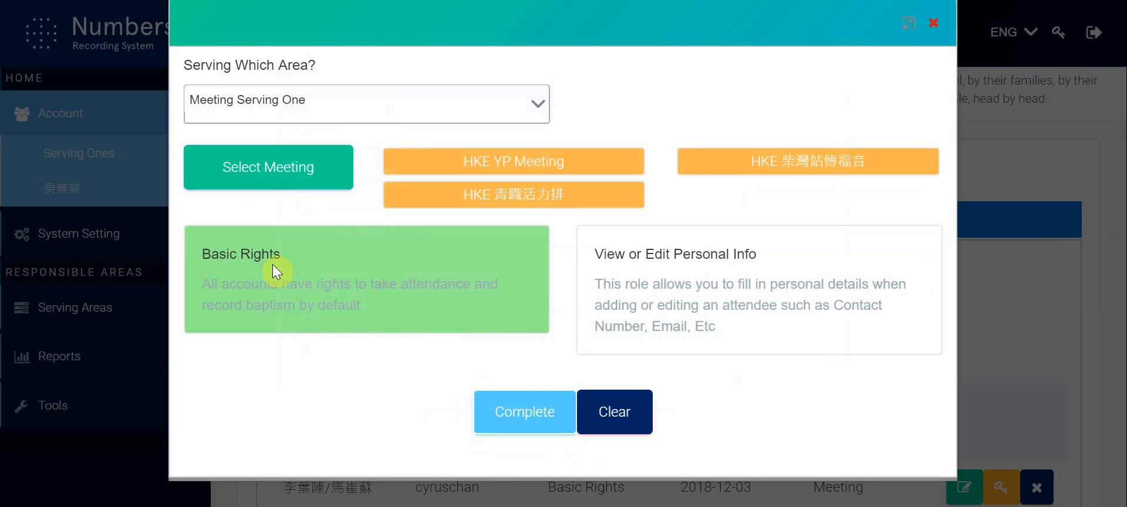
Step: Try granting the View or Edit Personal Info role, and deselect it so only Basic Rights is chosen
{"action": "left_click", "coordinate": [751, 301]}
{"action": "left_click", "coordinate": [738, 291]}
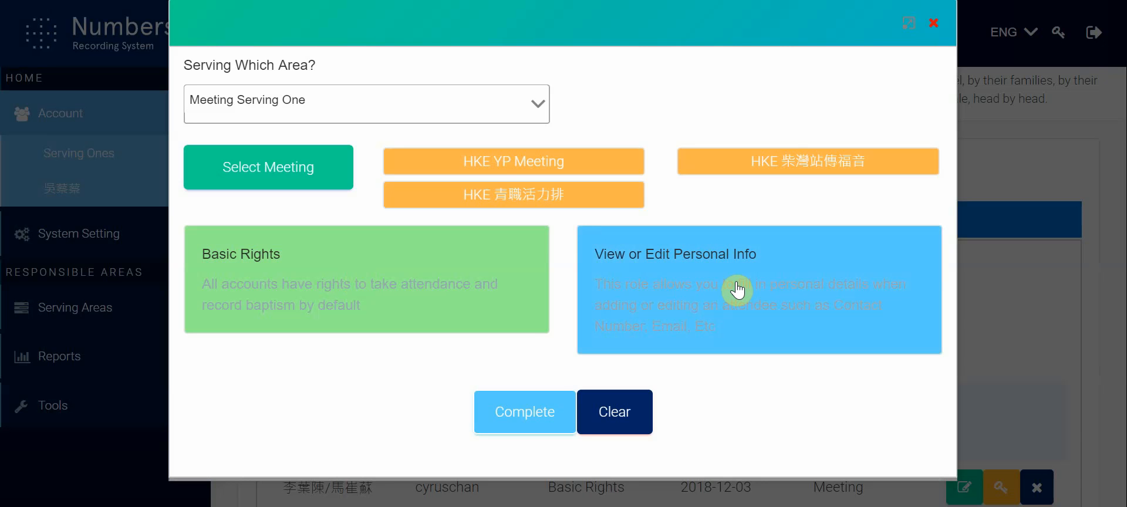
{"action": "left_click", "coordinate": [738, 289]}
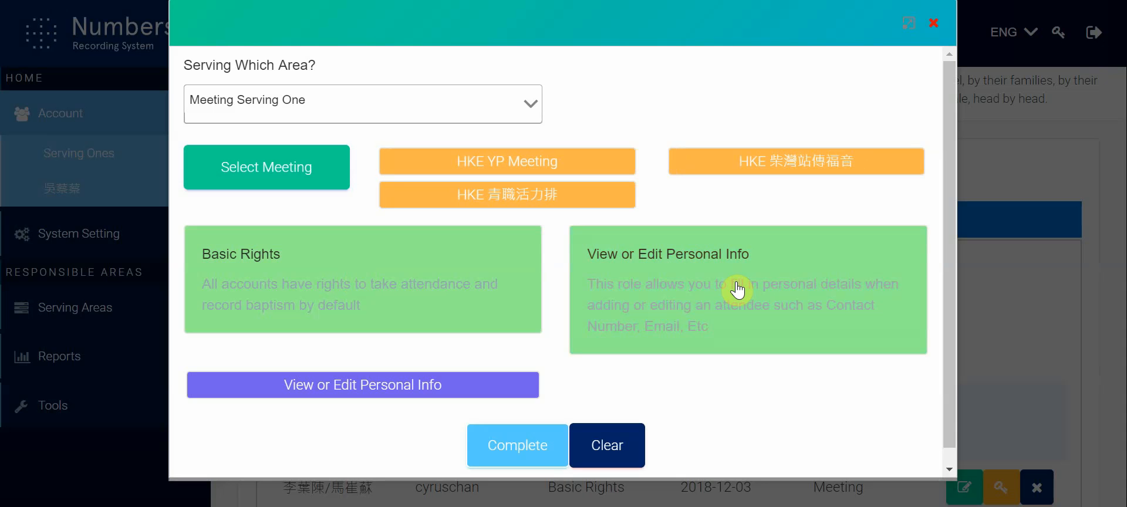
{"action": "left_click", "coordinate": [738, 288]}
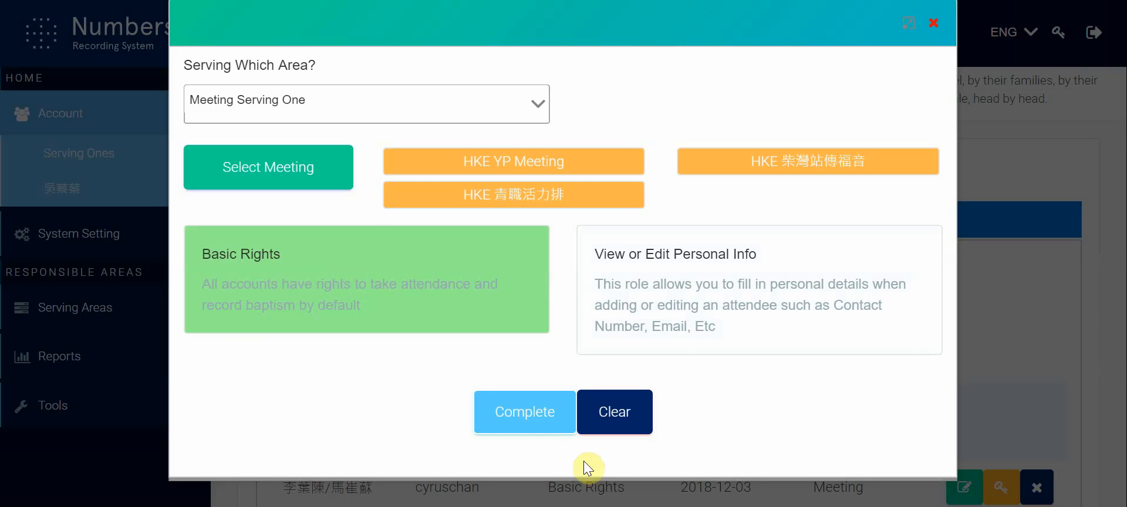
Step: Complete the role and responsible area selection and submit the new serving account
{"action": "left_click", "coordinate": [546, 427]}
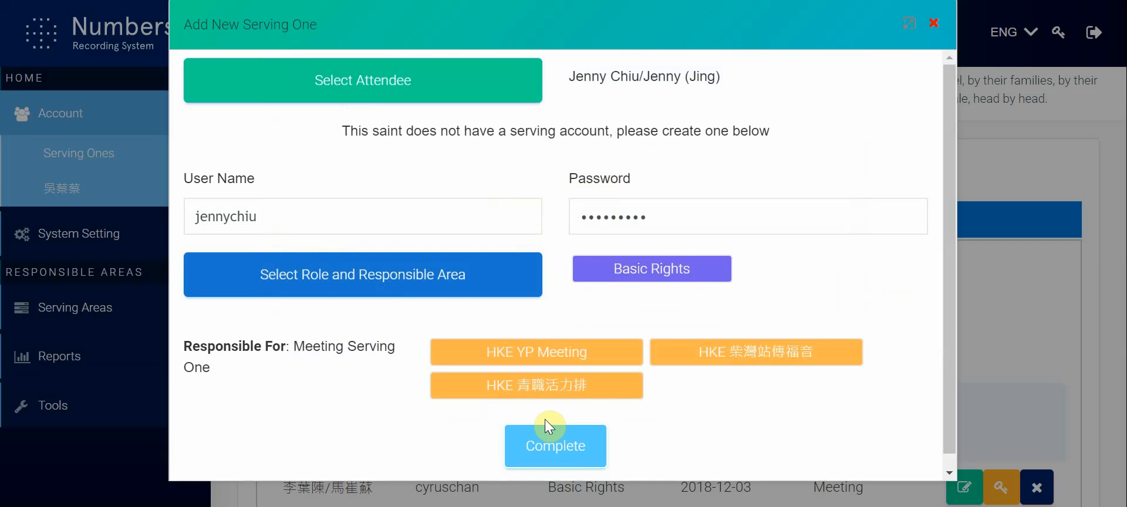
{"action": "left_click", "coordinate": [562, 459]}
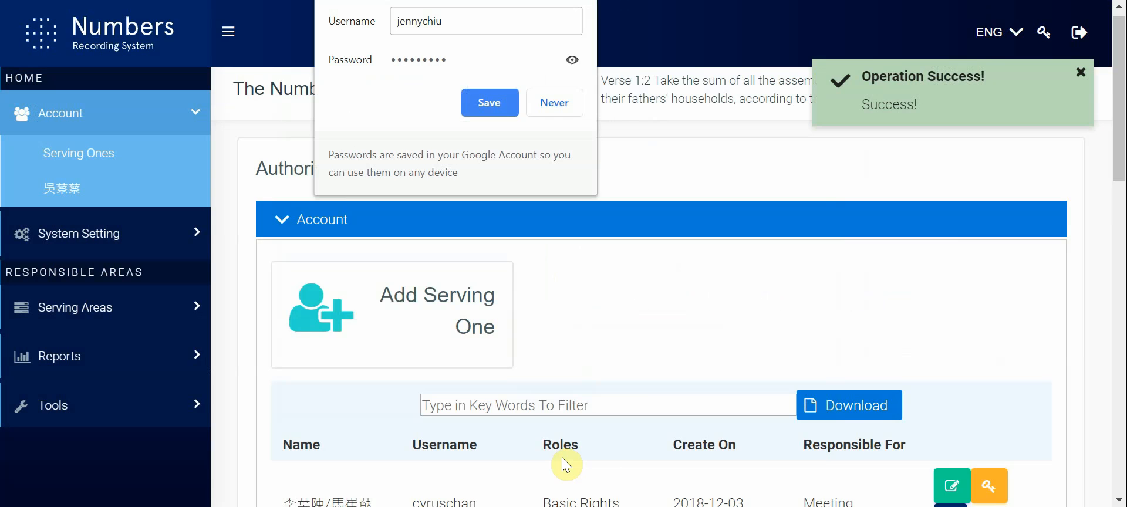
Step: Filter the list of serving accounts by the new account holder's first name
{"action": "scroll", "coordinate": [562, 457], "scroll_direction": "down", "scroll_amount": 3}
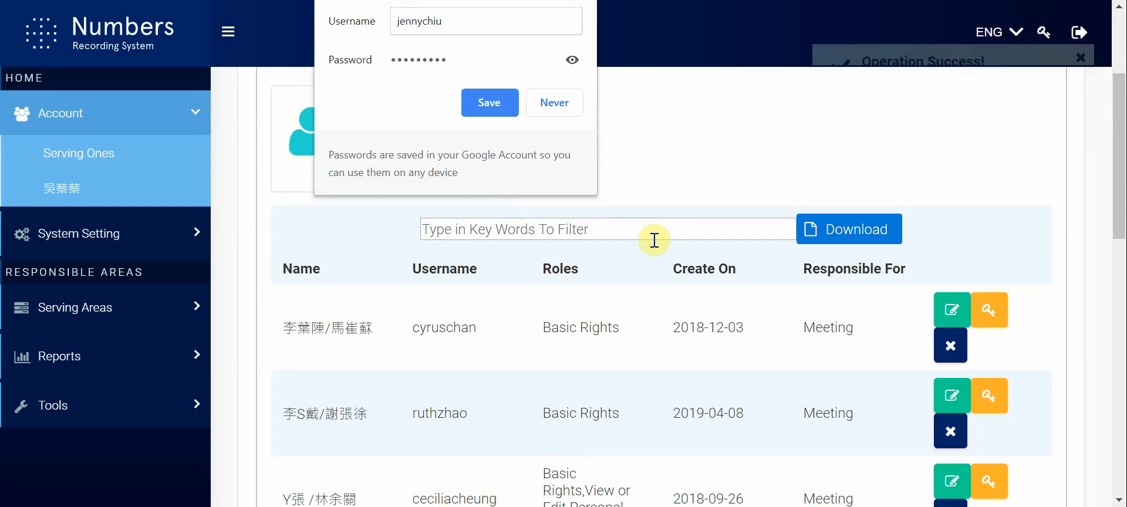
{"action": "left_click", "coordinate": [652, 240]}
{"action": "type", "text": "jenny"}
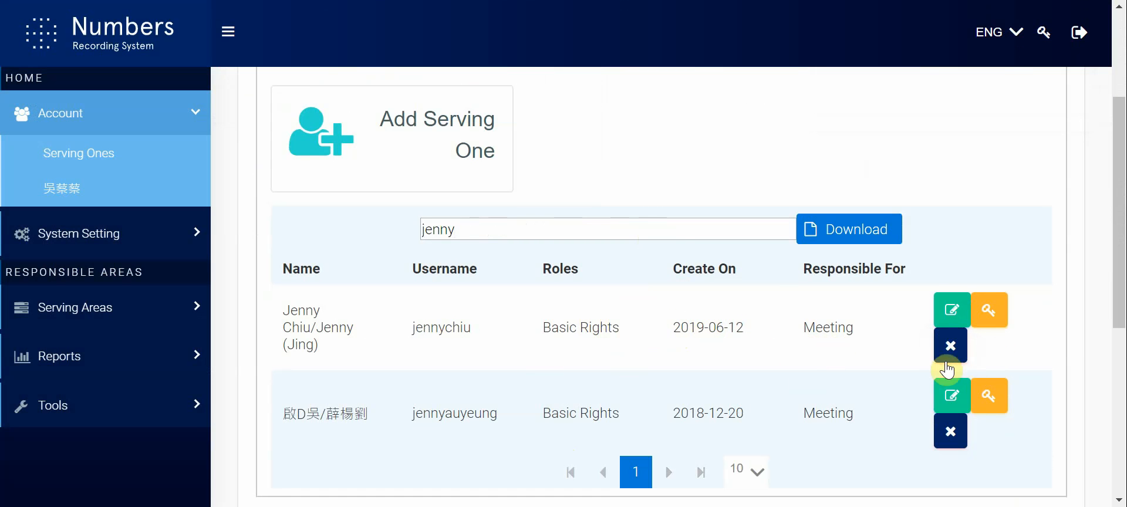
Step: Start deleting the newly created serving account and cancel the deletion
{"action": "scroll", "coordinate": [766, 367], "scroll_direction": "down", "scroll_amount": 2}
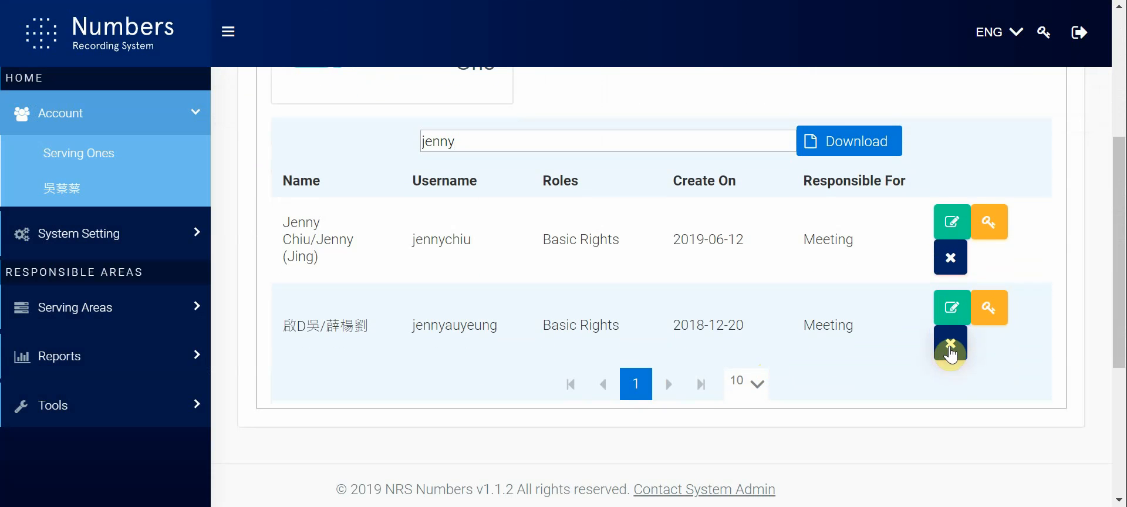
{"action": "left_click", "coordinate": [952, 260]}
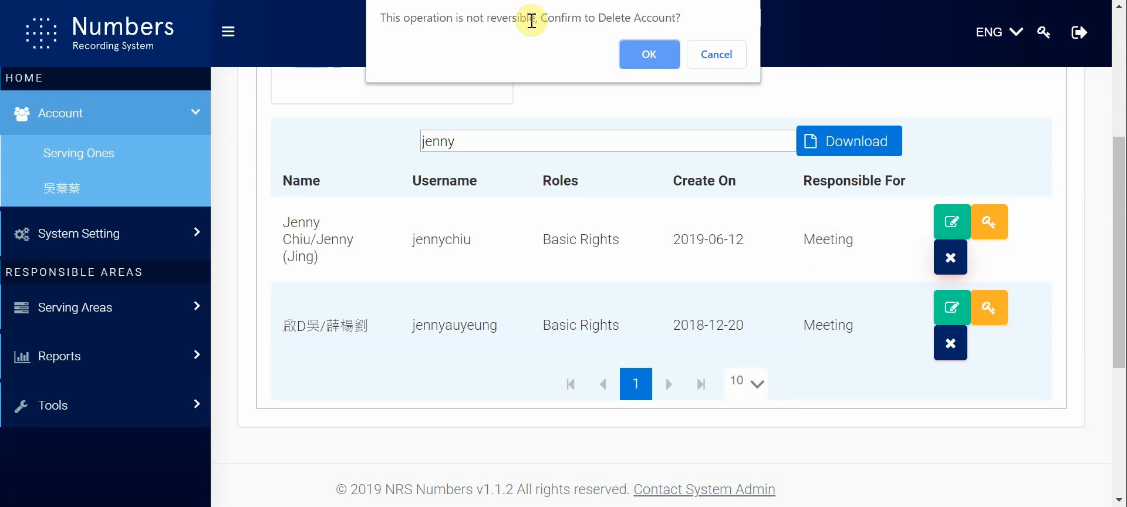
{"action": "left_click", "coordinate": [717, 54]}
{"action": "scroll", "coordinate": [598, 259], "scroll_direction": "up", "scroll_amount": 5}
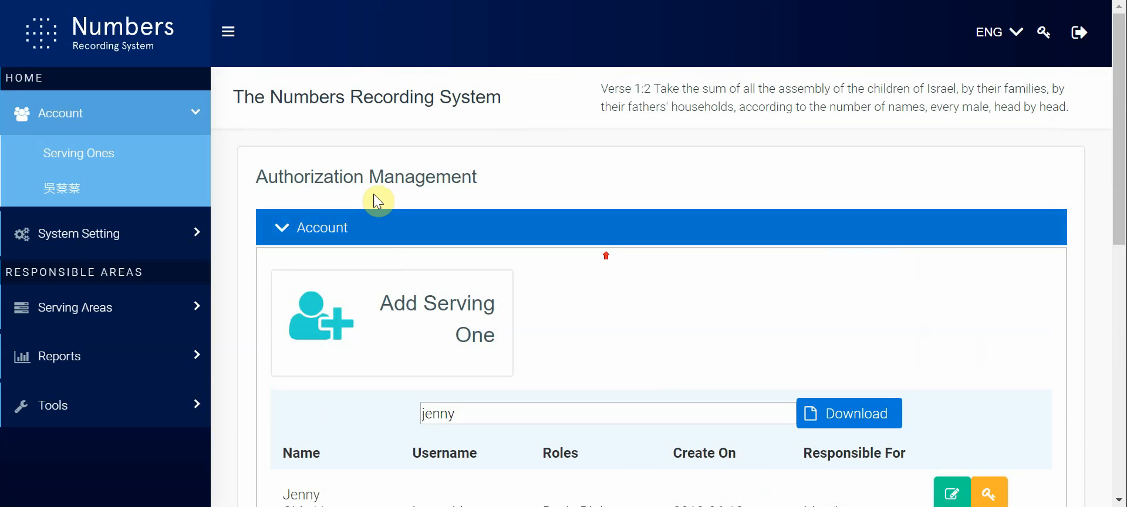